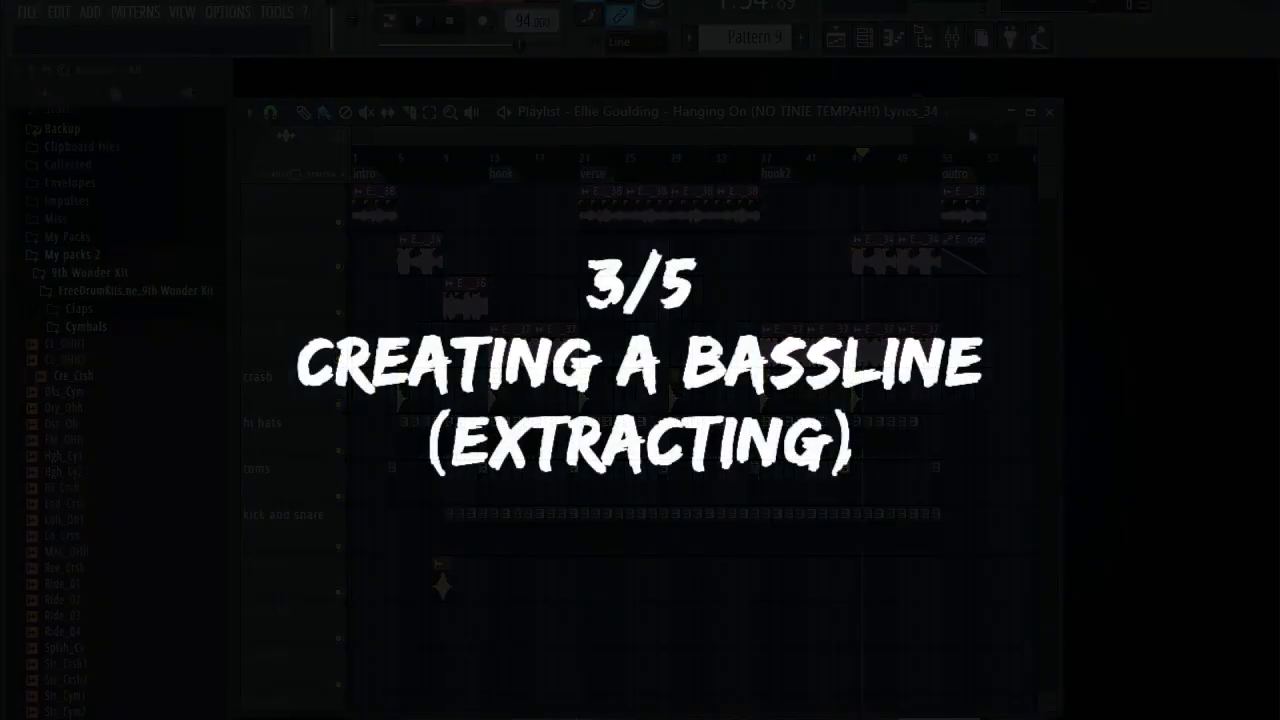
Solo Track 1 and Track 4 and play back the transition from the hook into the verse.
left_click_drag(945, 135, 982, 134)
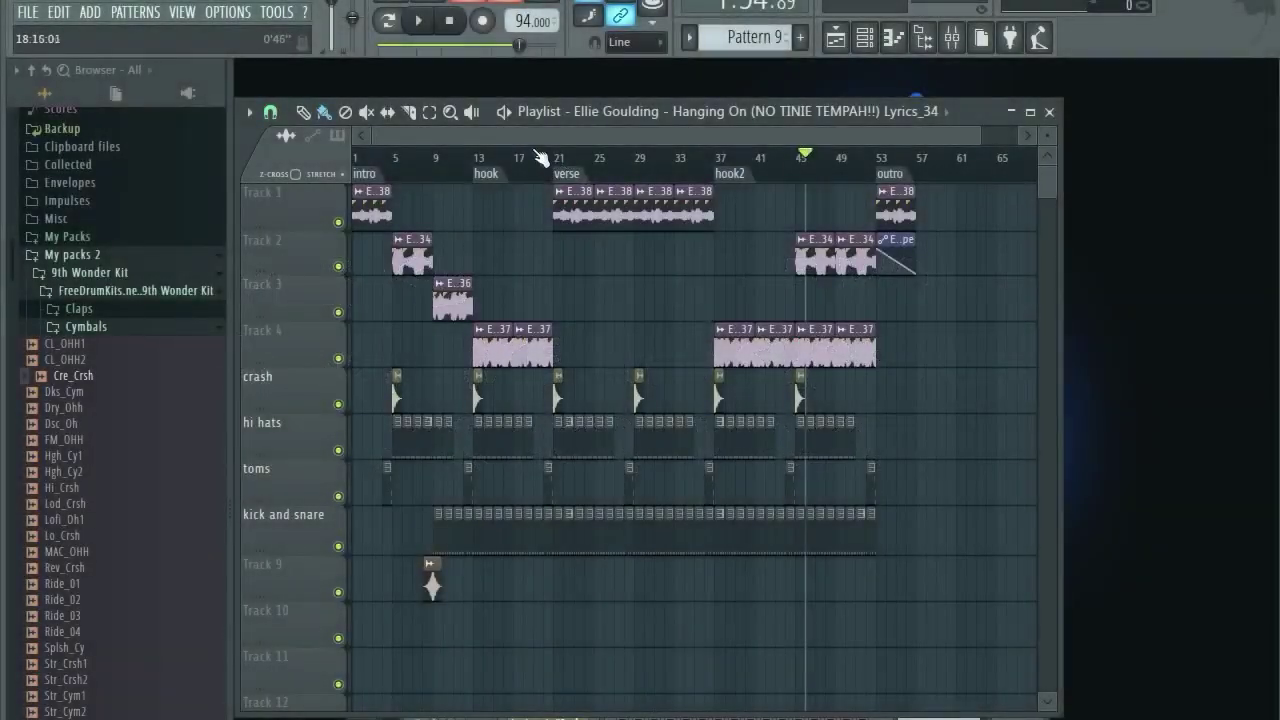
left_click(523, 156)
scroll(576, 248, "up", 2)
scroll(576, 248, "up", 2)
mouse_move(539, 137)
left_mouse_down()
mouse_move(497, 157)
mouse_move(548, 157)
left_mouse_up()
left_click(497, 155)
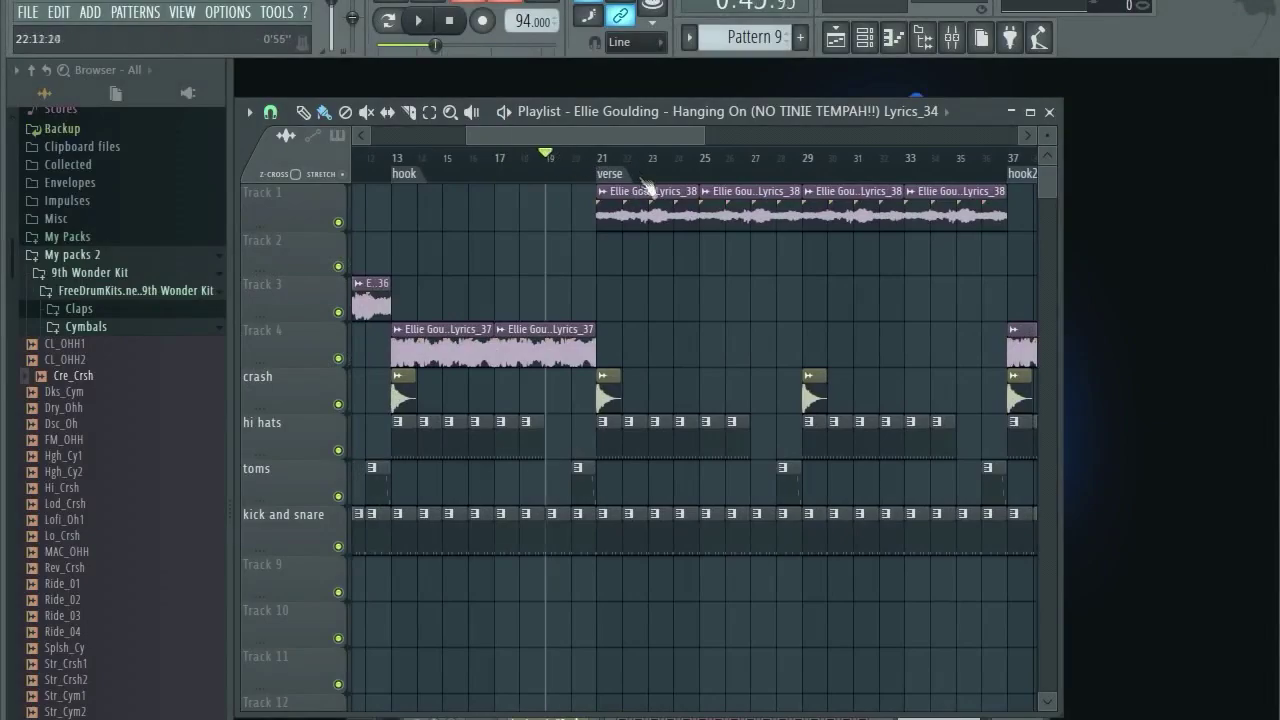
scroll(624, 273, "up", 2)
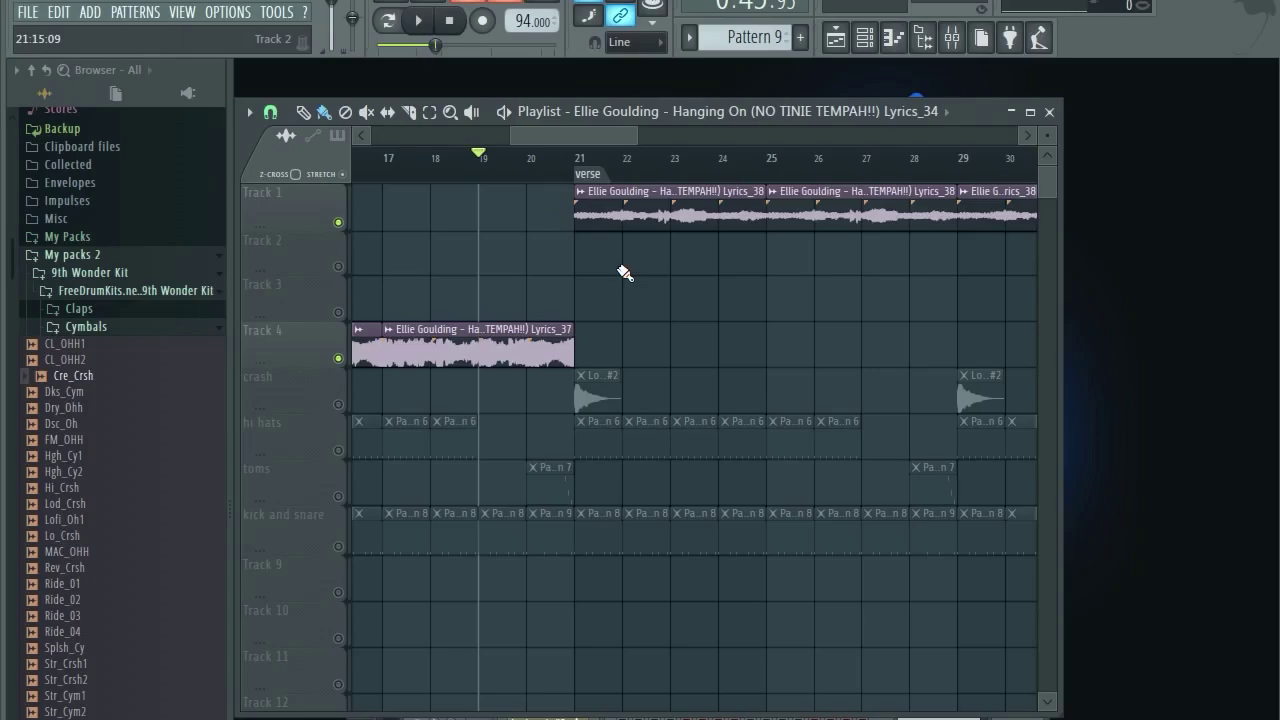
key("space")
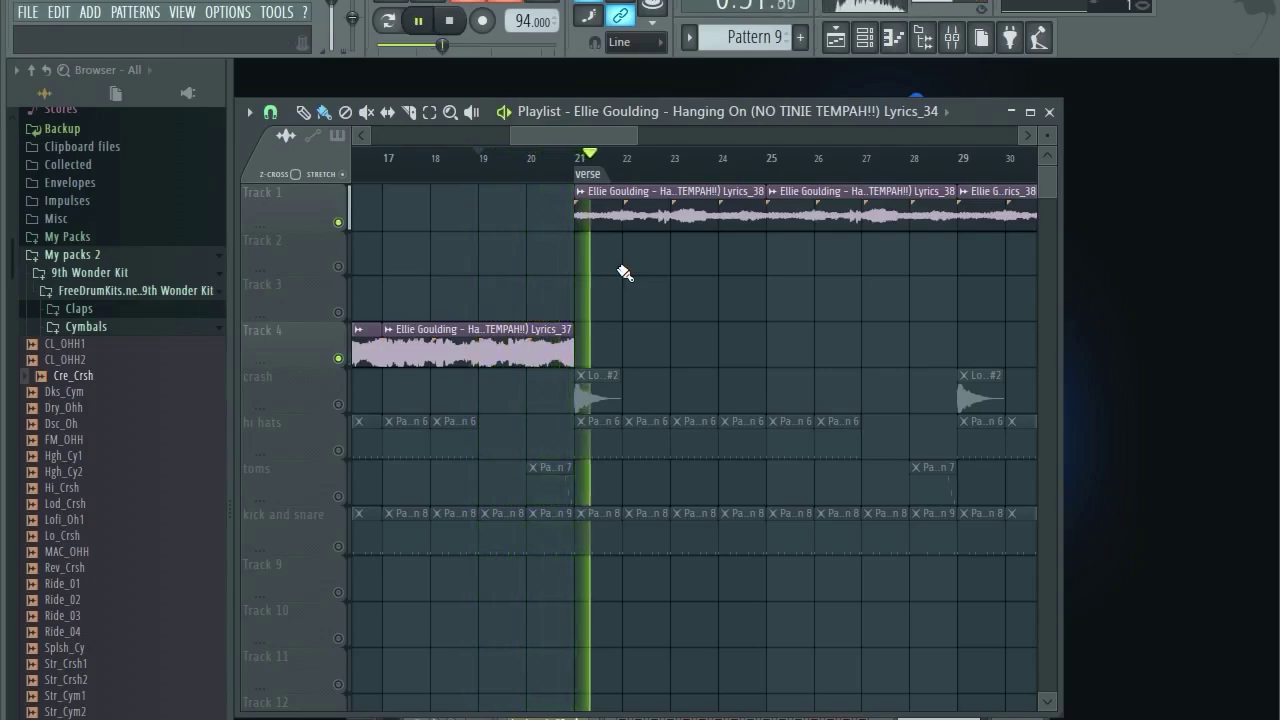
key("space")
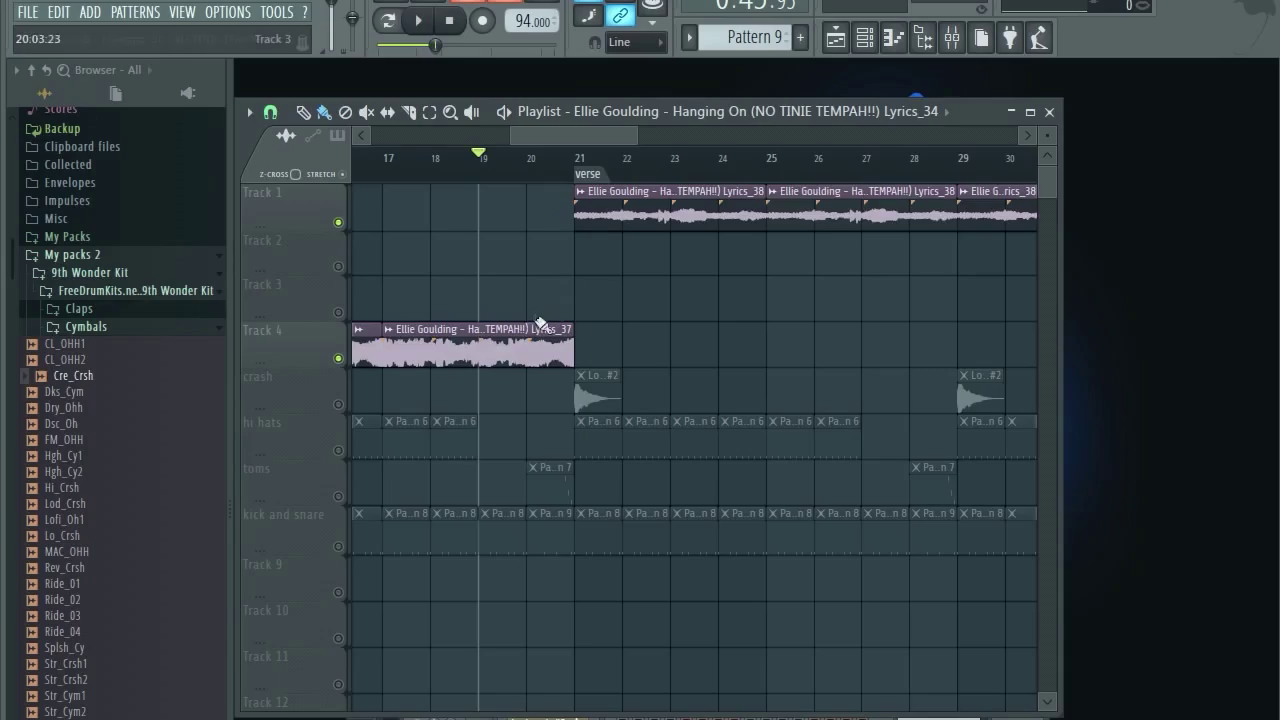
left_click_drag(482, 277, 577, 300)
left_click_drag(484, 286, 568, 376)
left_click(489, 300, "ctrl")
left_click_drag(484, 293, 612, 203)
left_click(587, 309)
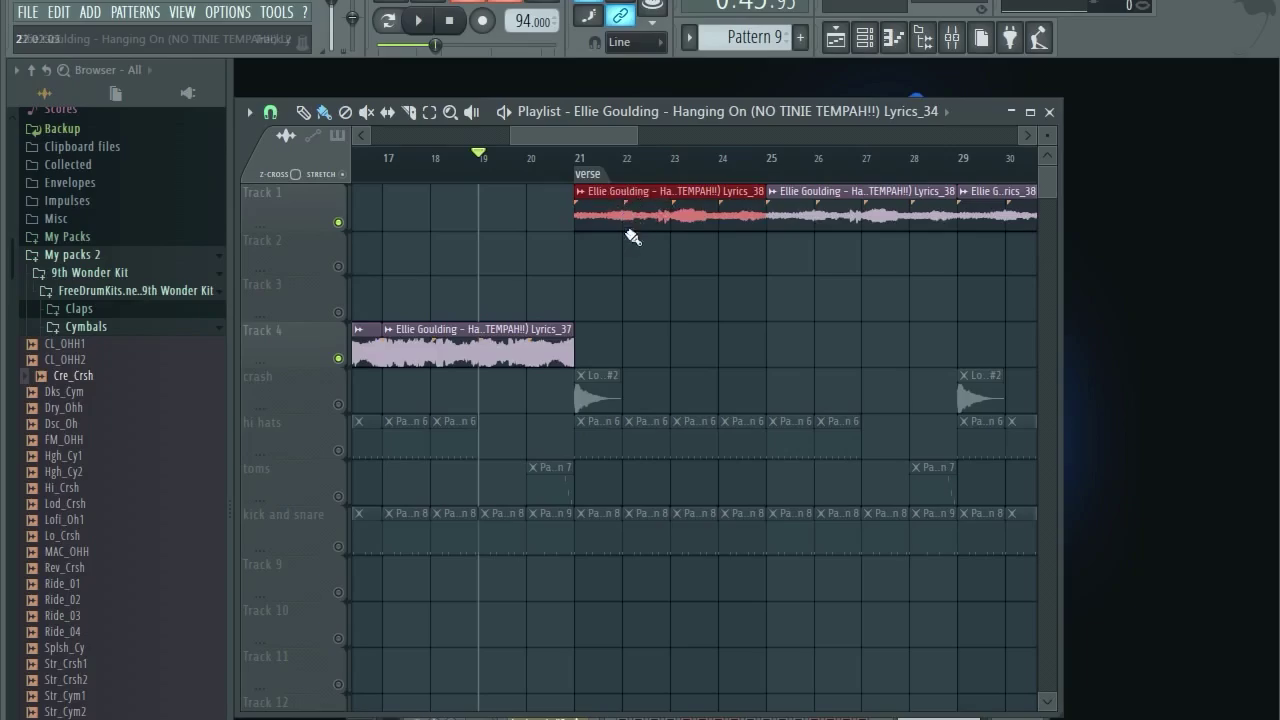
left_click_drag(497, 277, 539, 367)
left_click(578, 276, "ctrl")
Replay the passage from bar 20 into the verse at bar 21, comparing the Track 4 hook sample with the Track 1 verse sample.
left_click(527, 157)
key("space")
key("space")
key("space")
key("space")
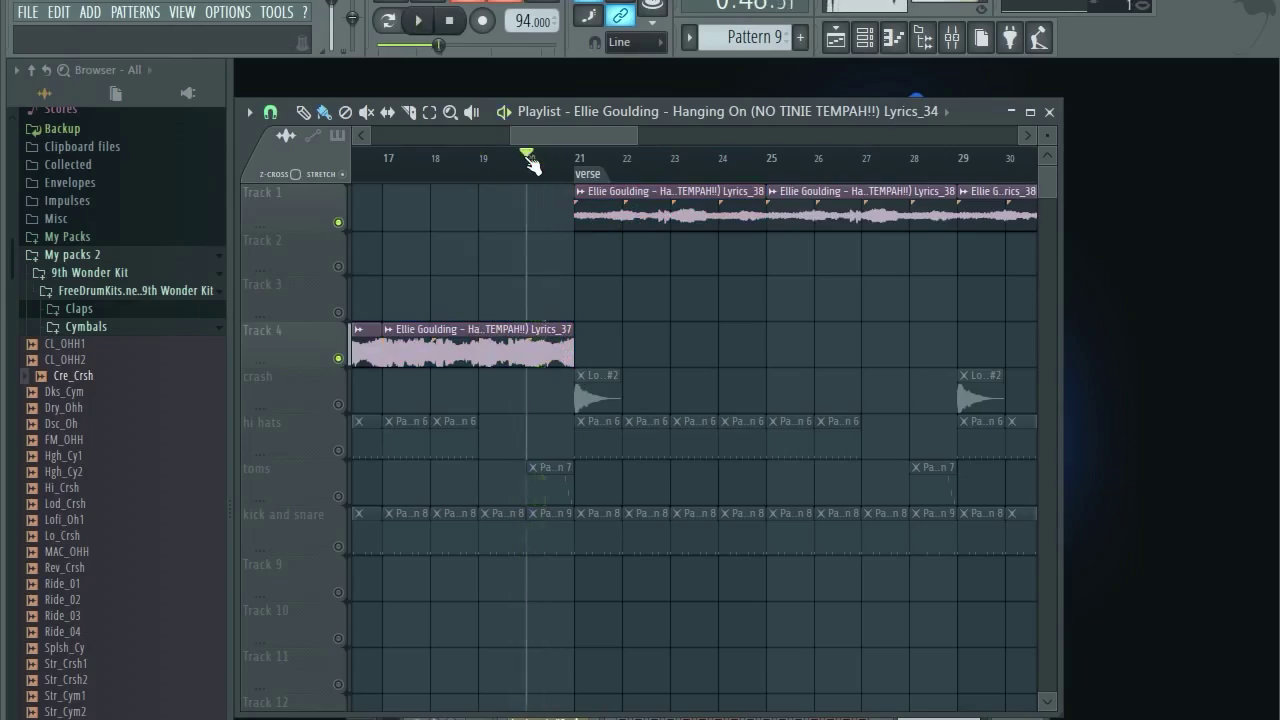
key("space")
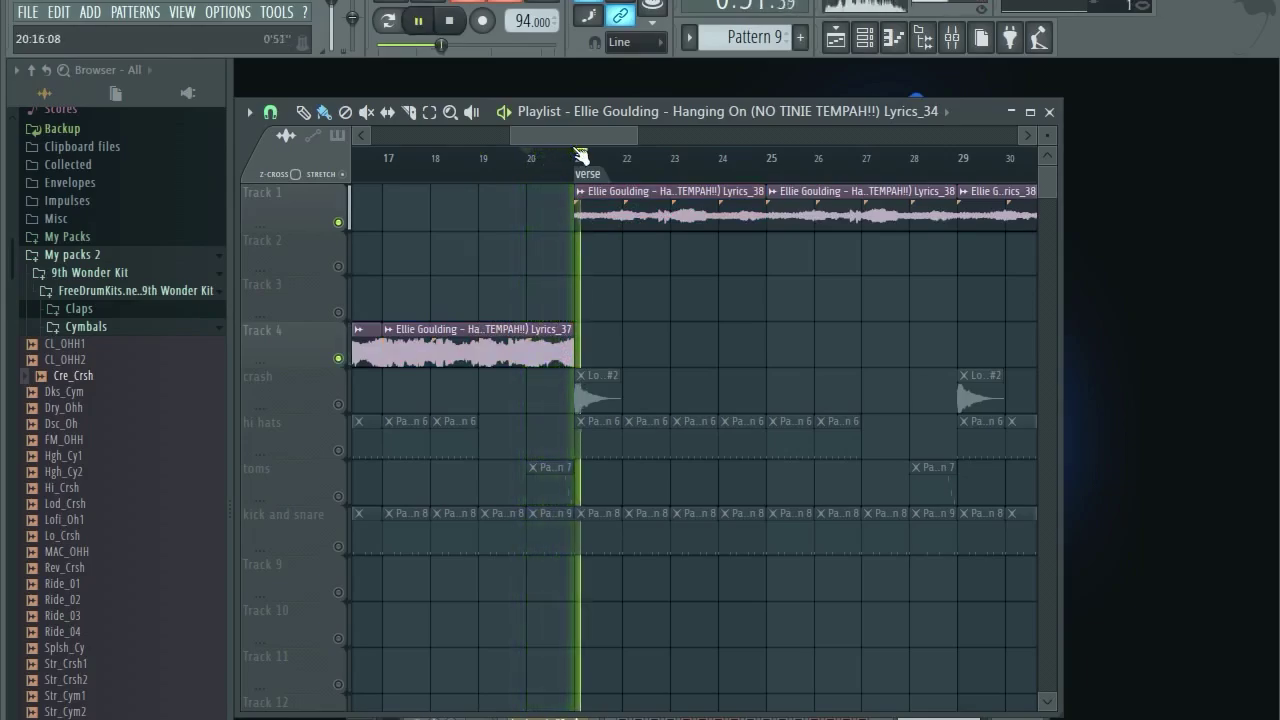
left_click(577, 157)
left_click(528, 159)
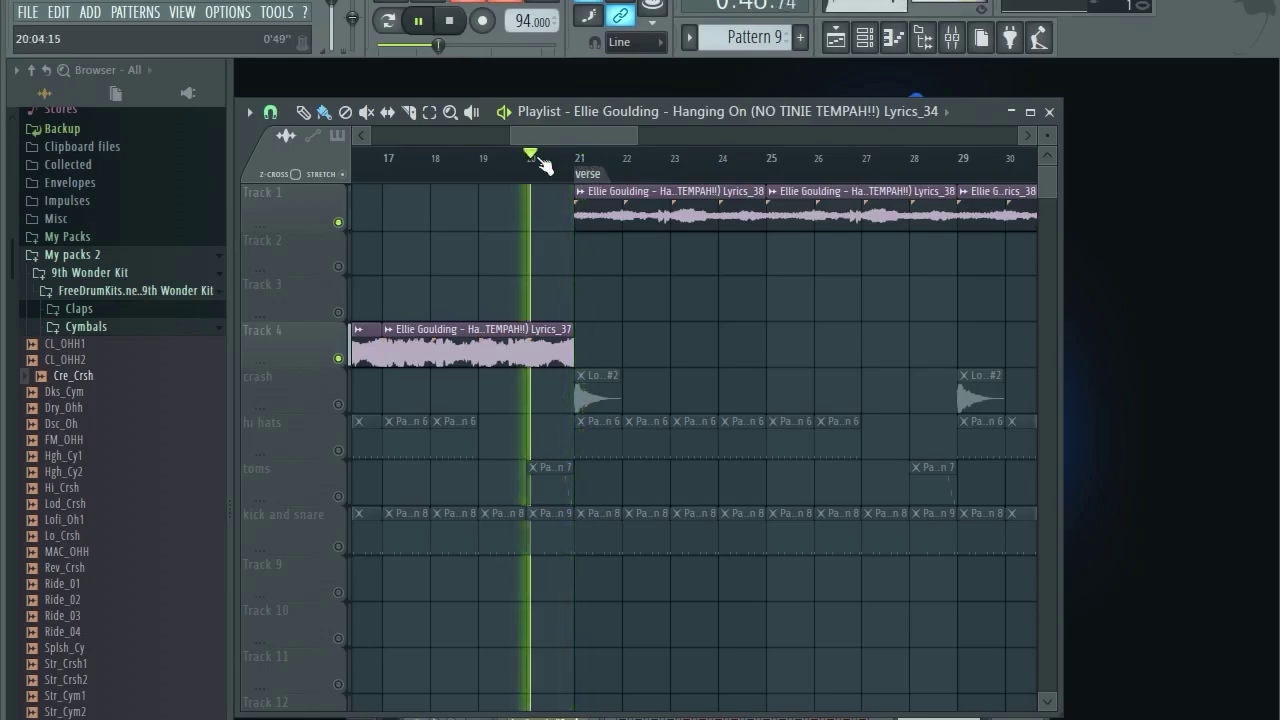
left_click(574, 160)
key("space")
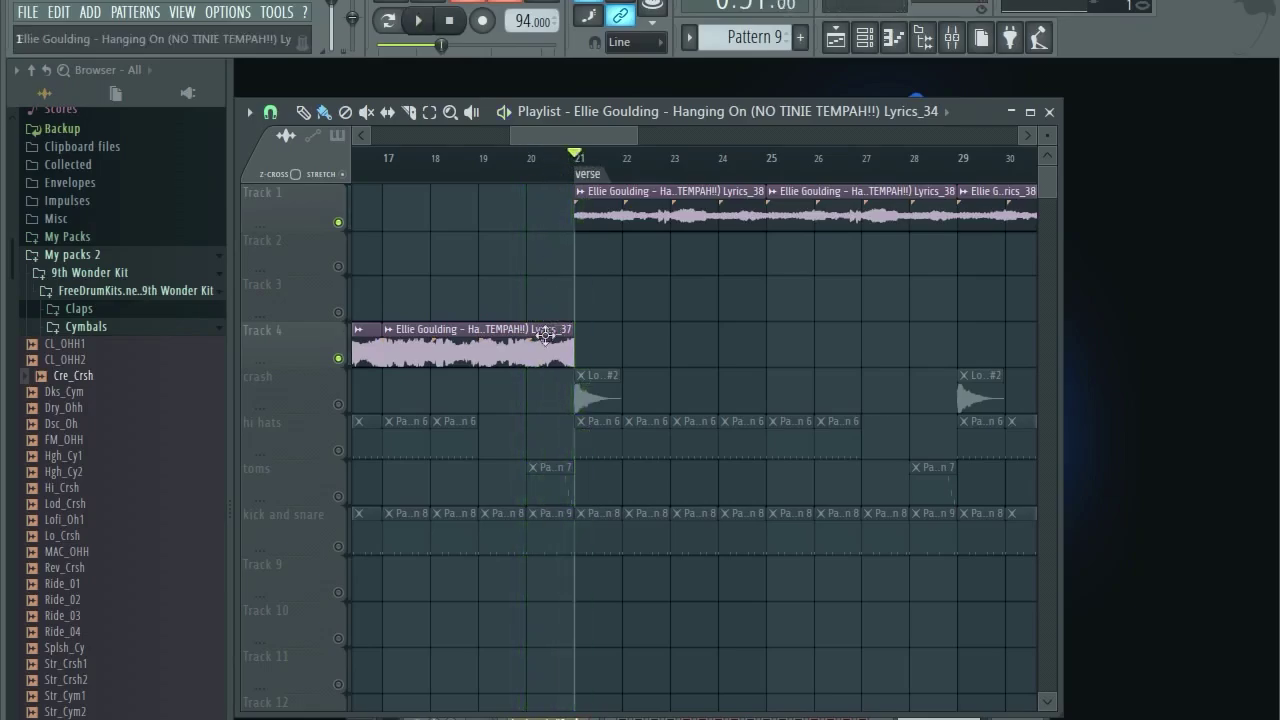
left_click(555, 348)
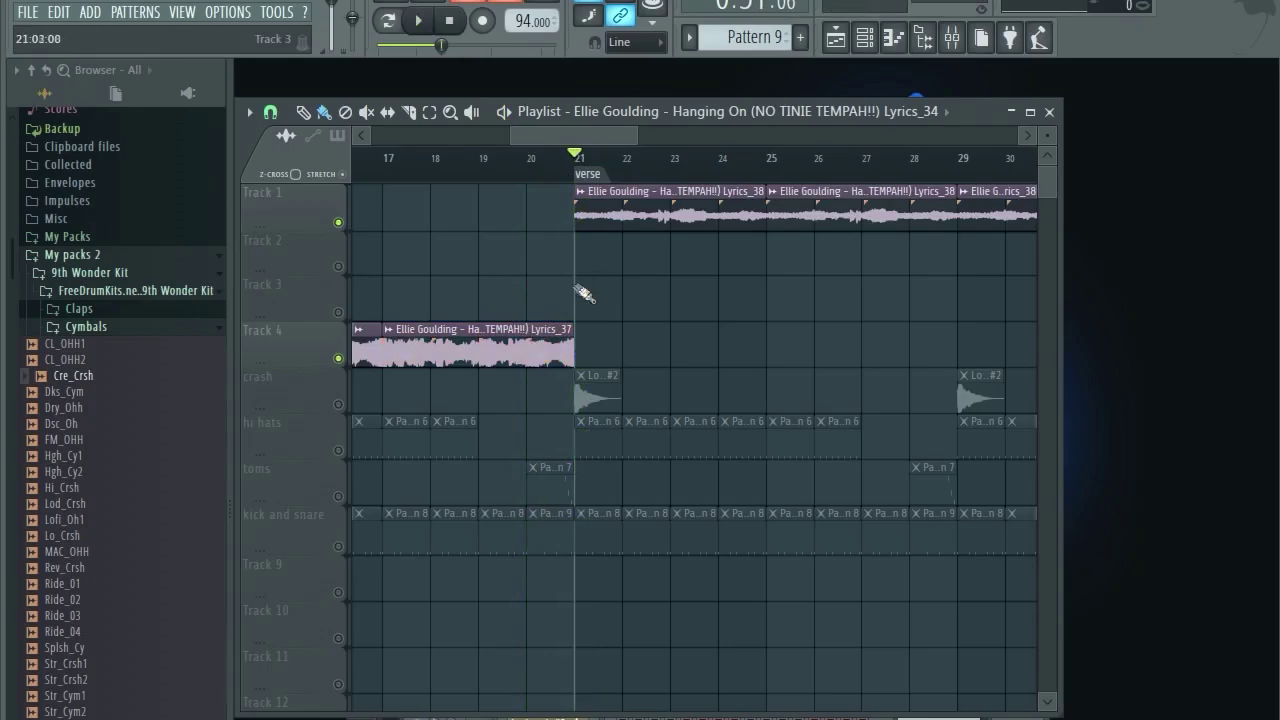
scroll(620, 332, "down", 3)
left_click_drag(468, 280, 584, 360)
scroll(531, 349, "up", 3)
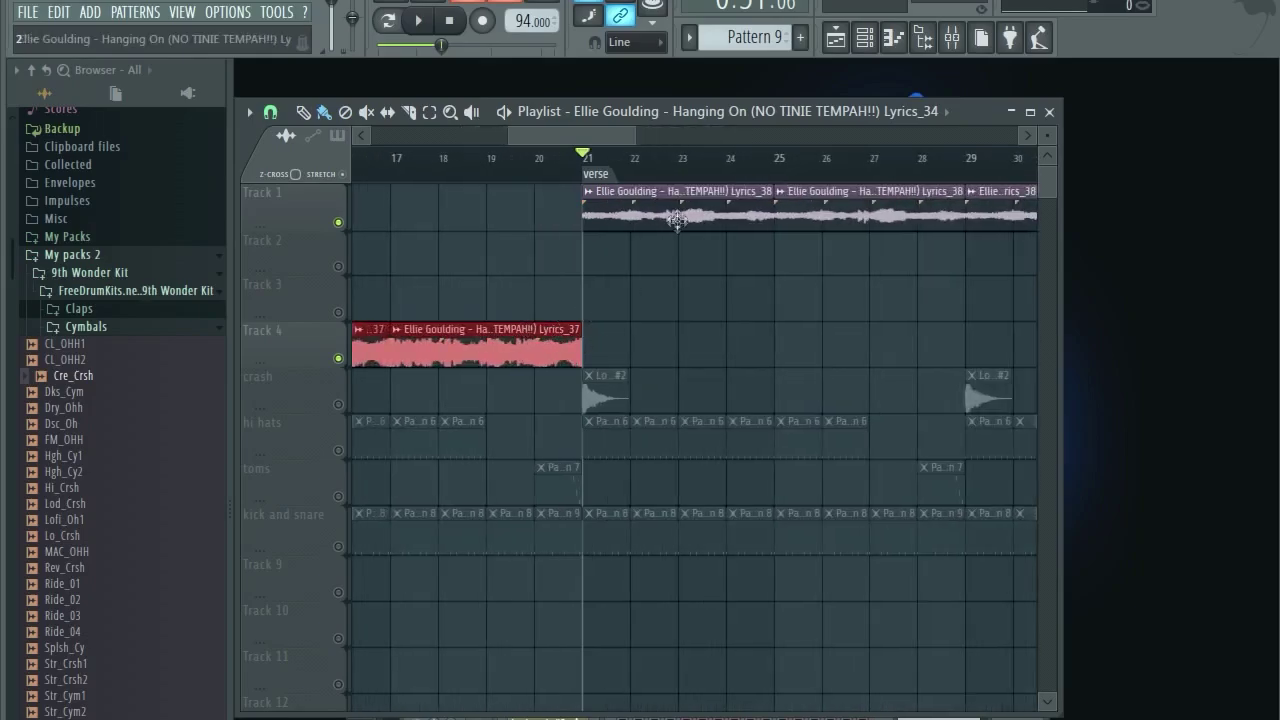
left_click(514, 246, "ctrl")
scroll(520, 280, "down", 3)
scroll(572, 395, "up", 2)
scroll(584, 407, "down", 4)
Place a copy of the Lyrics_37 hook clip on Track 10 at bar 21 and turn all tracks back on.
scroll(585, 407, "down", 1)
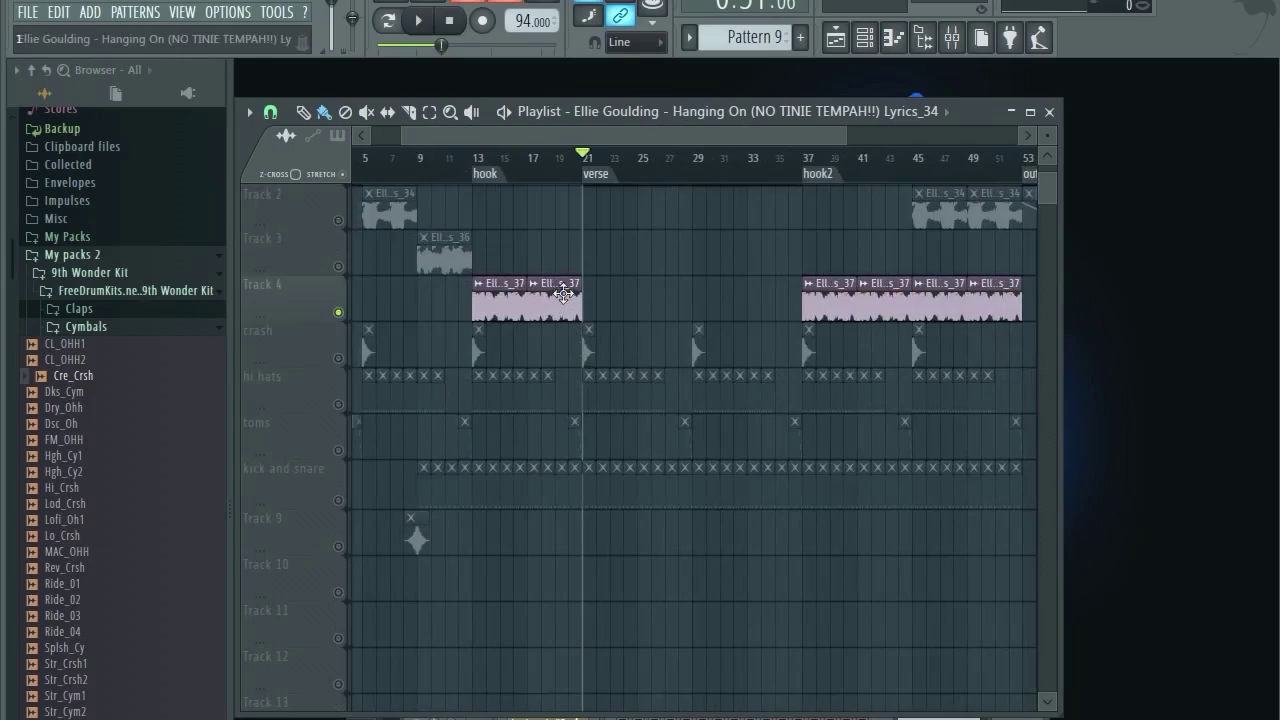
scroll(563, 291, "up", 1)
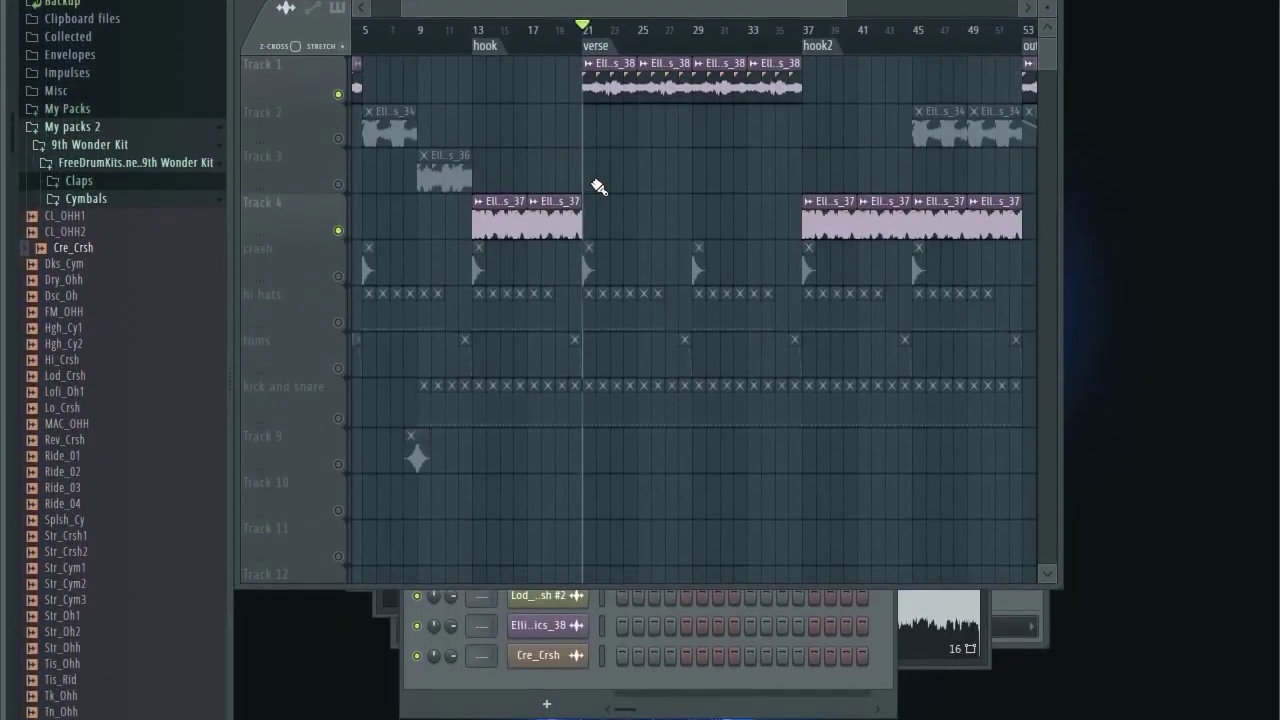
left_click(591, 503)
scroll(600, 495, "up", 3)
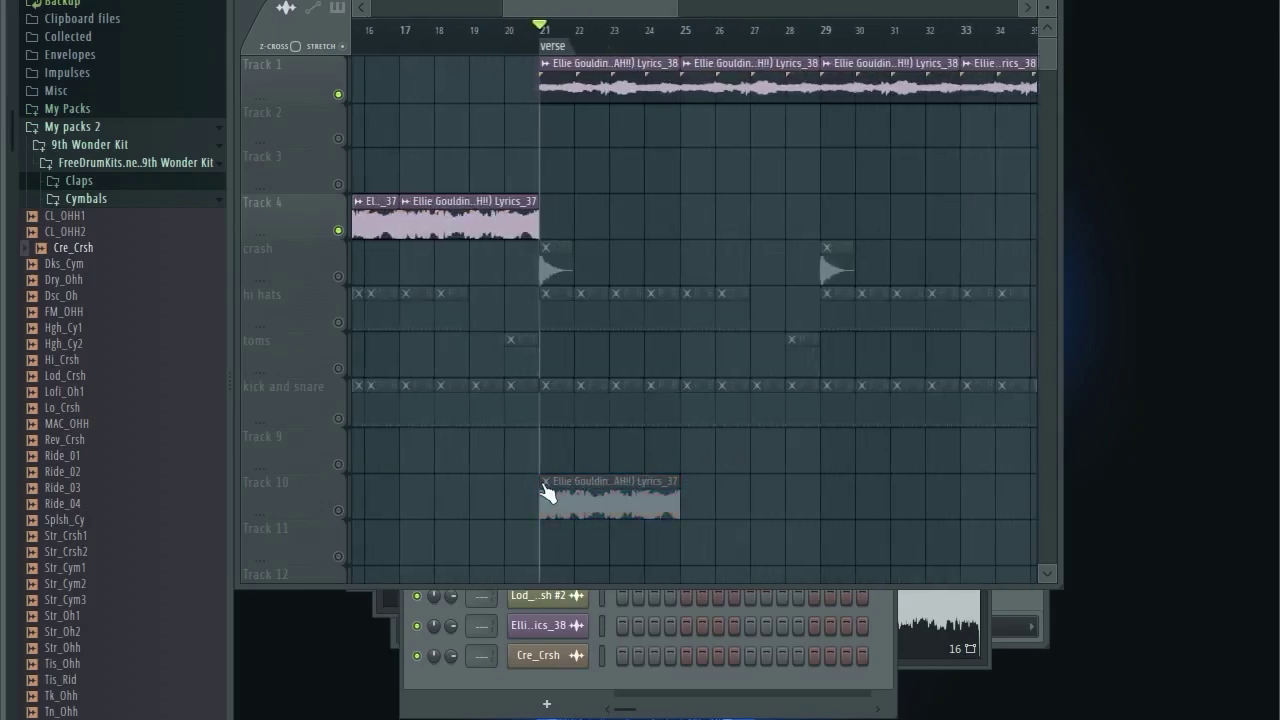
left_click(328, 510)
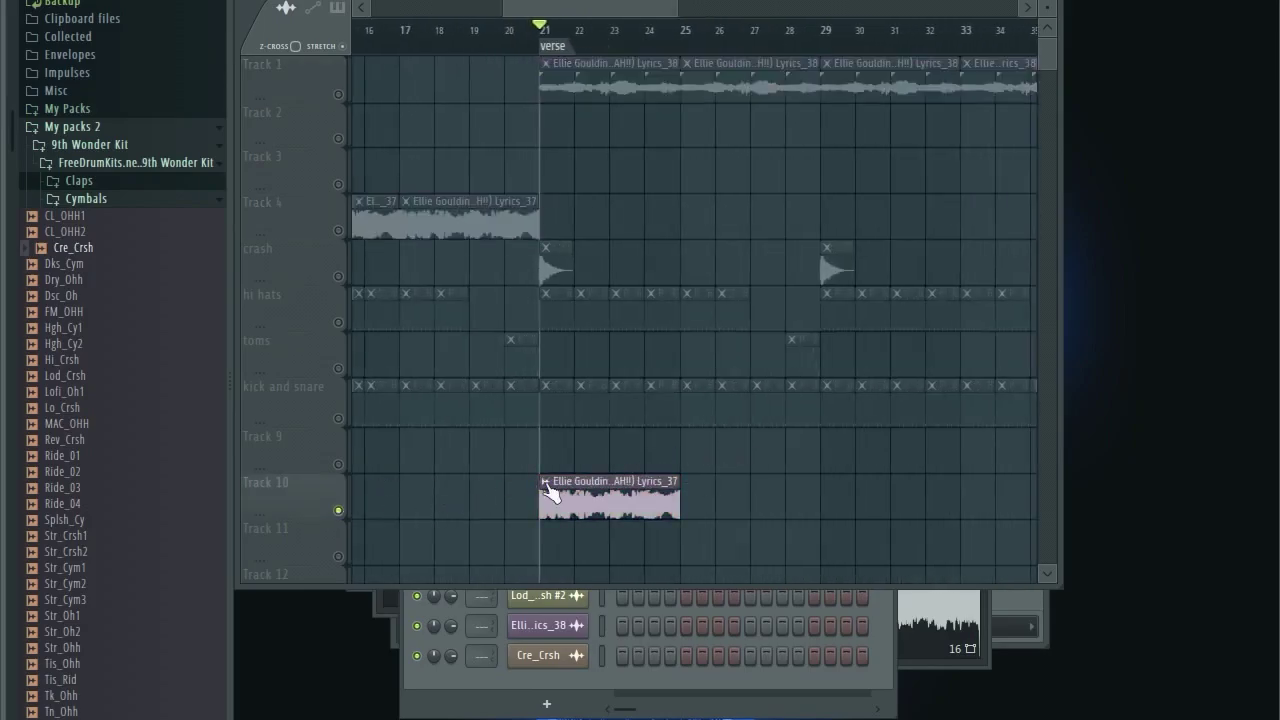
left_click(340, 512)
Make the Lyrics_37 clip on Track 10 unique.
scroll(545, 500, "up", 3)
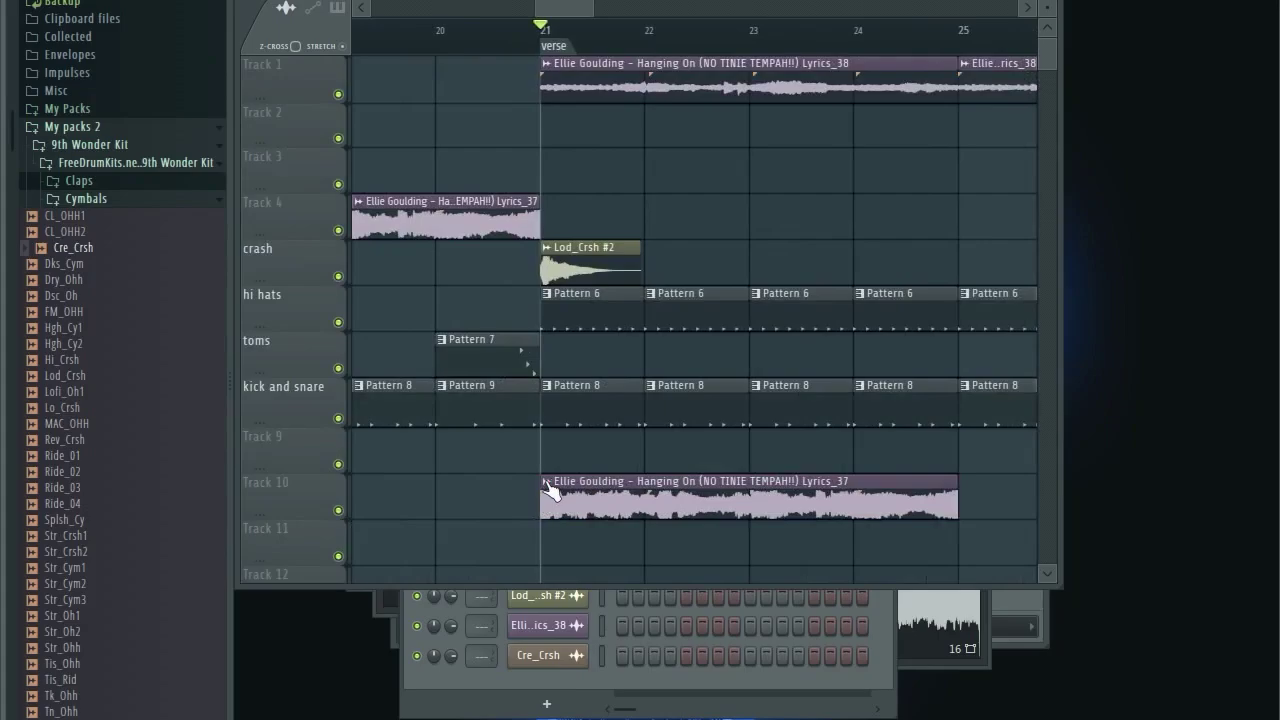
left_click(547, 483)
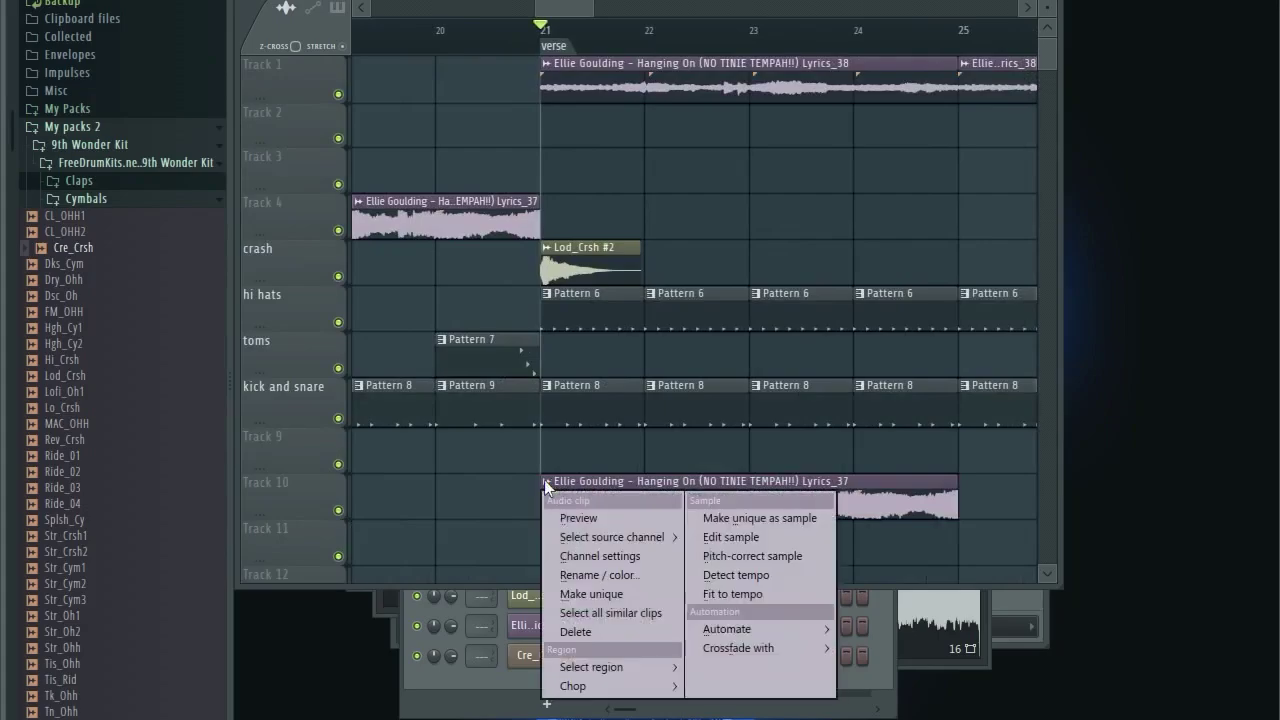
left_click(582, 593)
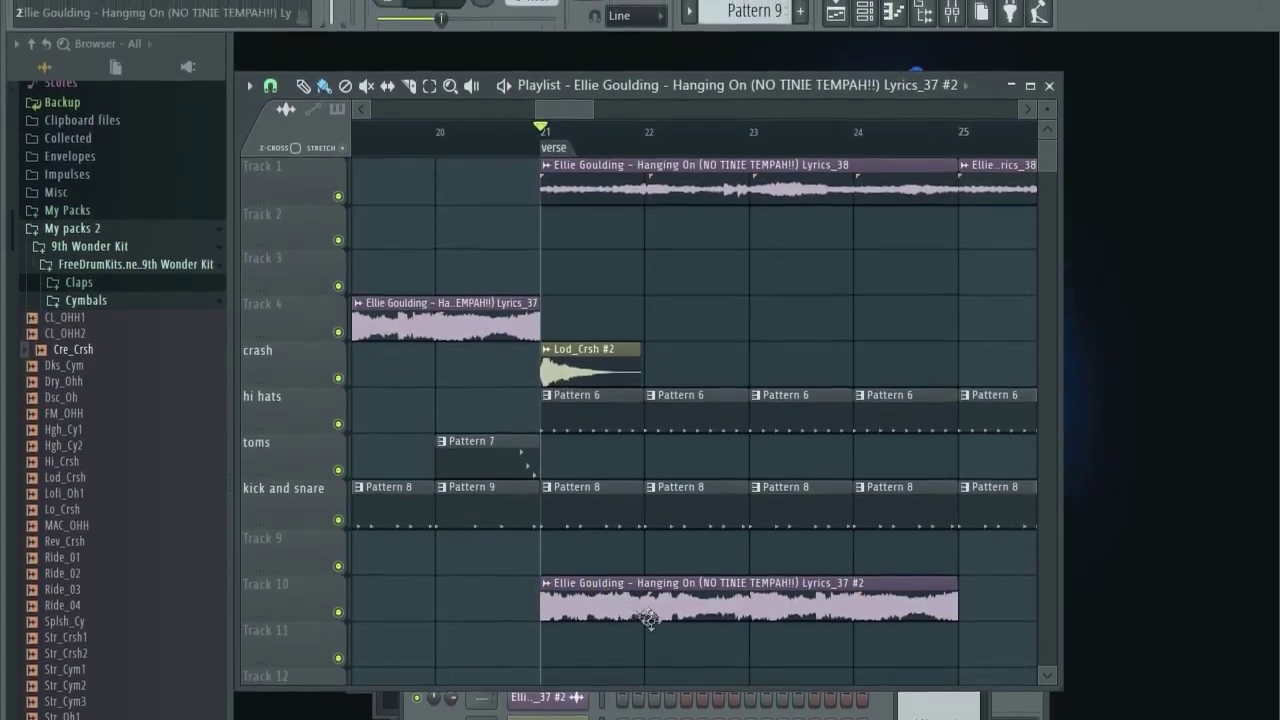
Duplicate the Track 10 clip three times to fill the verse from bar 21 up to hook2 at bar 37.
scroll(678, 508, "down", 4)
scroll(676, 630, "down", 3)
left_click_drag(760, 291, 665, 355)
left_click_drag(644, 136, 698, 135)
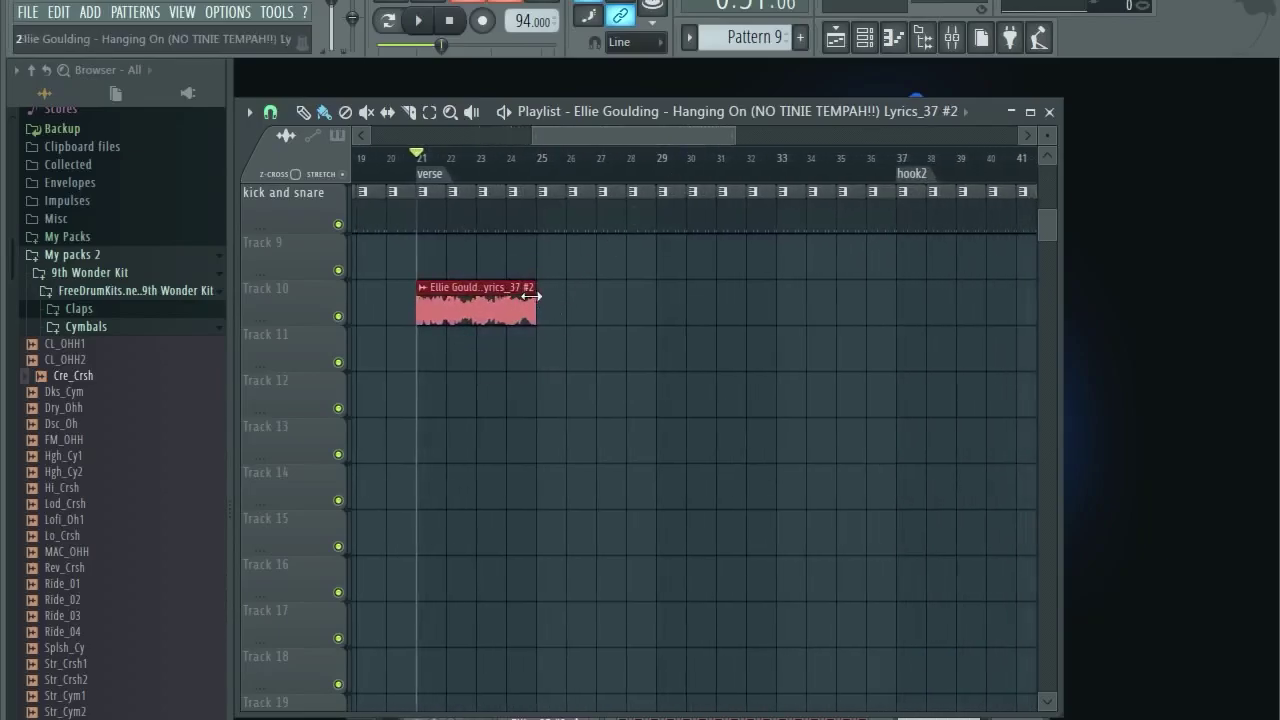
key("ctrl+b")
key("ctrl+b")
key("ctrl+b")
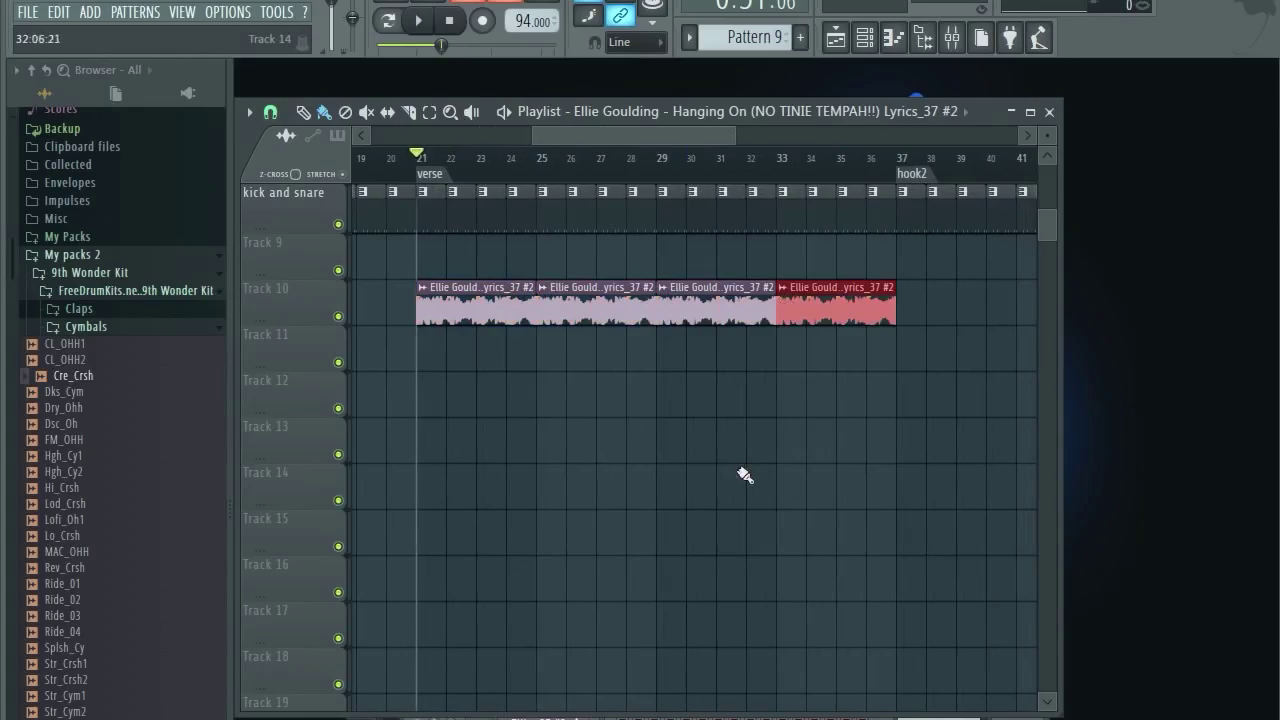
Route the Lyrics_37 #2 channel to mixer track Insert 1 and check its signal in the mixer during playback.
scroll(760, 514, "up", 5)
scroll(766, 491, "down", 3)
double_click(611, 541)
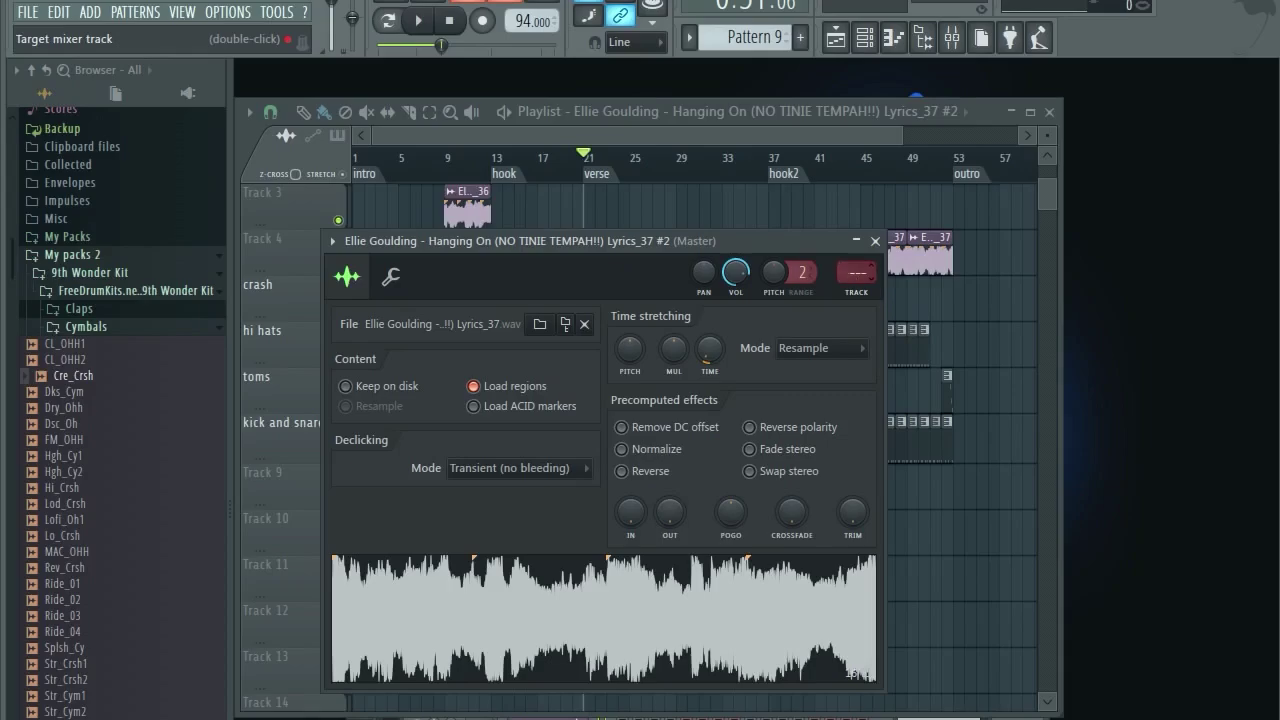
left_click(951, 37)
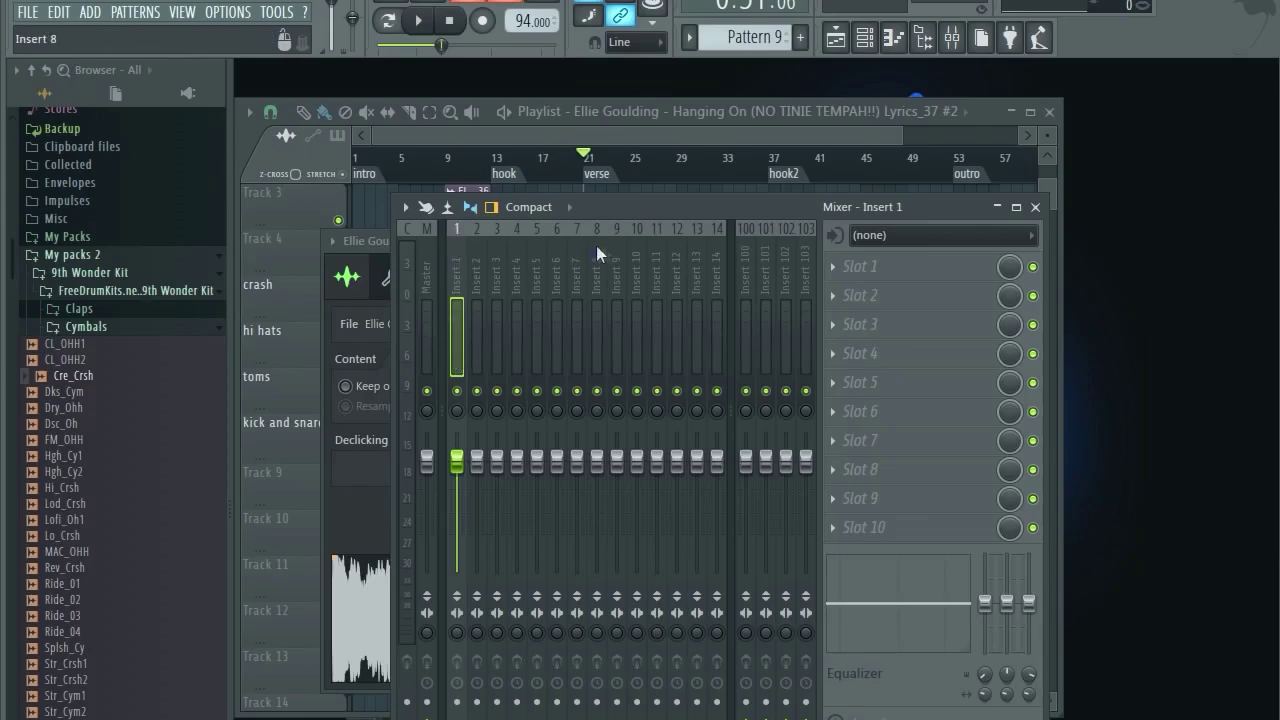
key("space")
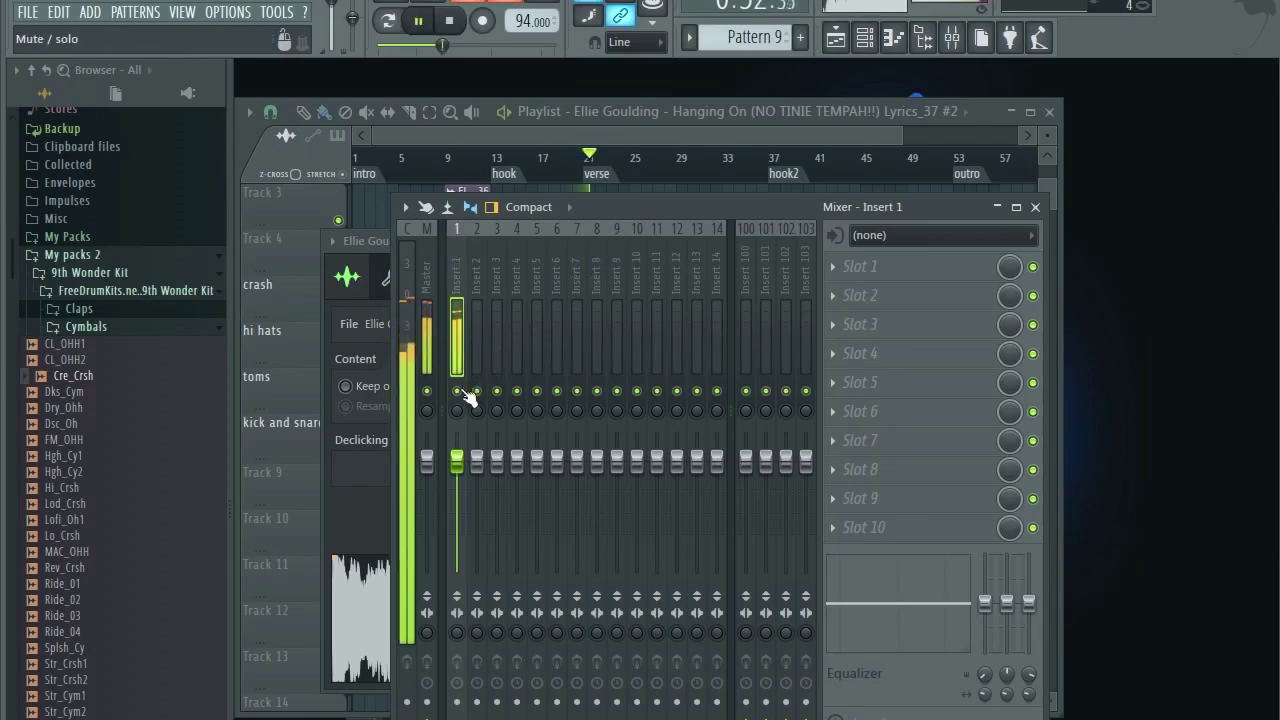
key("space")
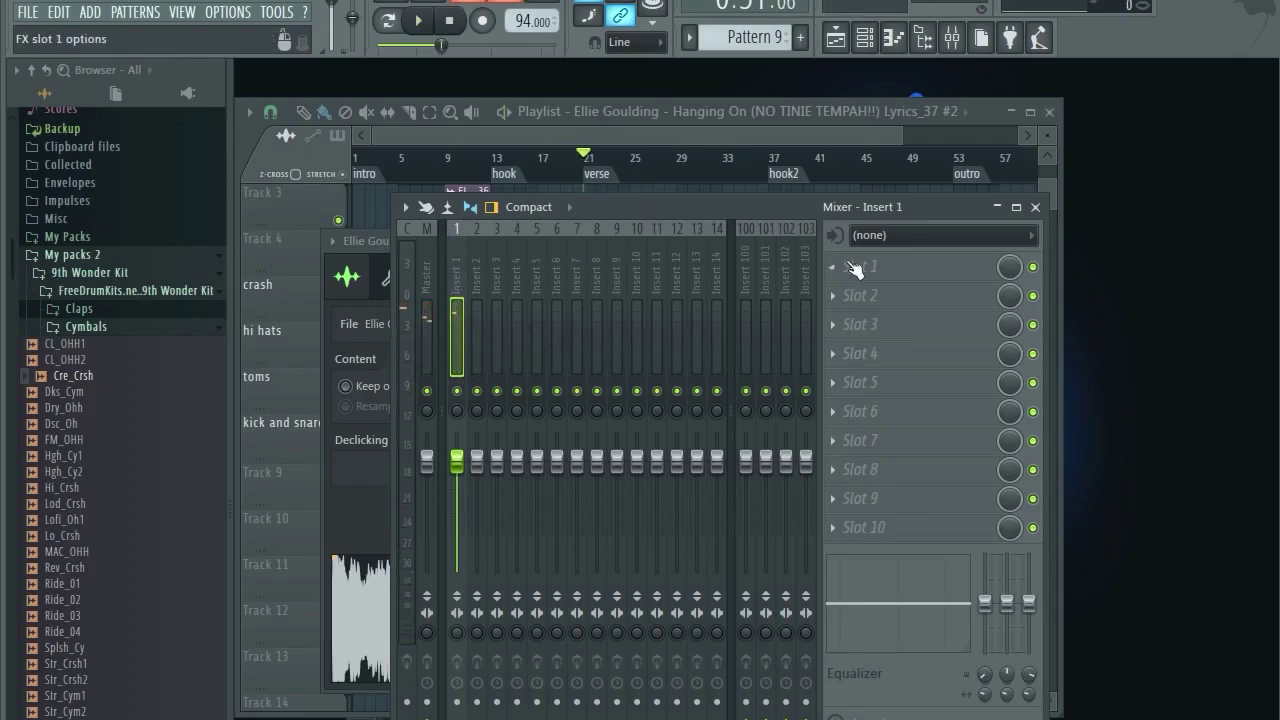
Solo Track 10 in the playlist and play it while watching Insert 1 in the mixer.
left_click(806, 138)
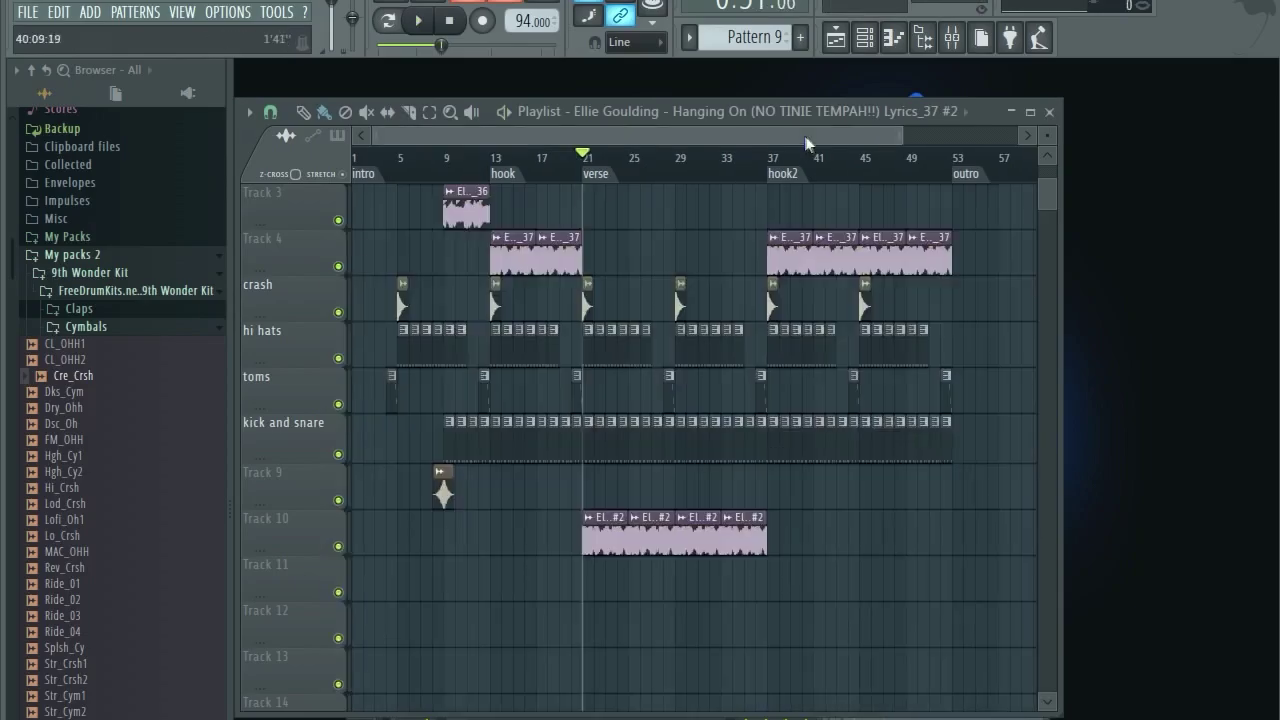
right_click(338, 546)
left_click(952, 37)
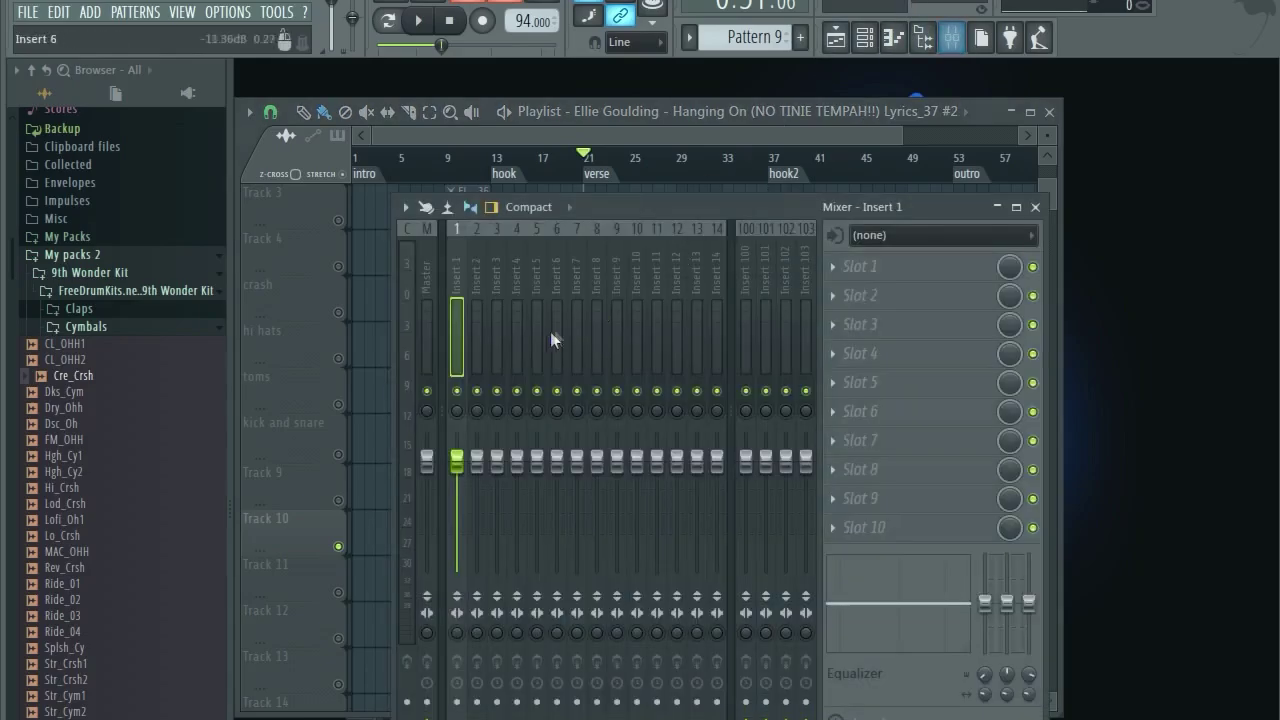
key("space")
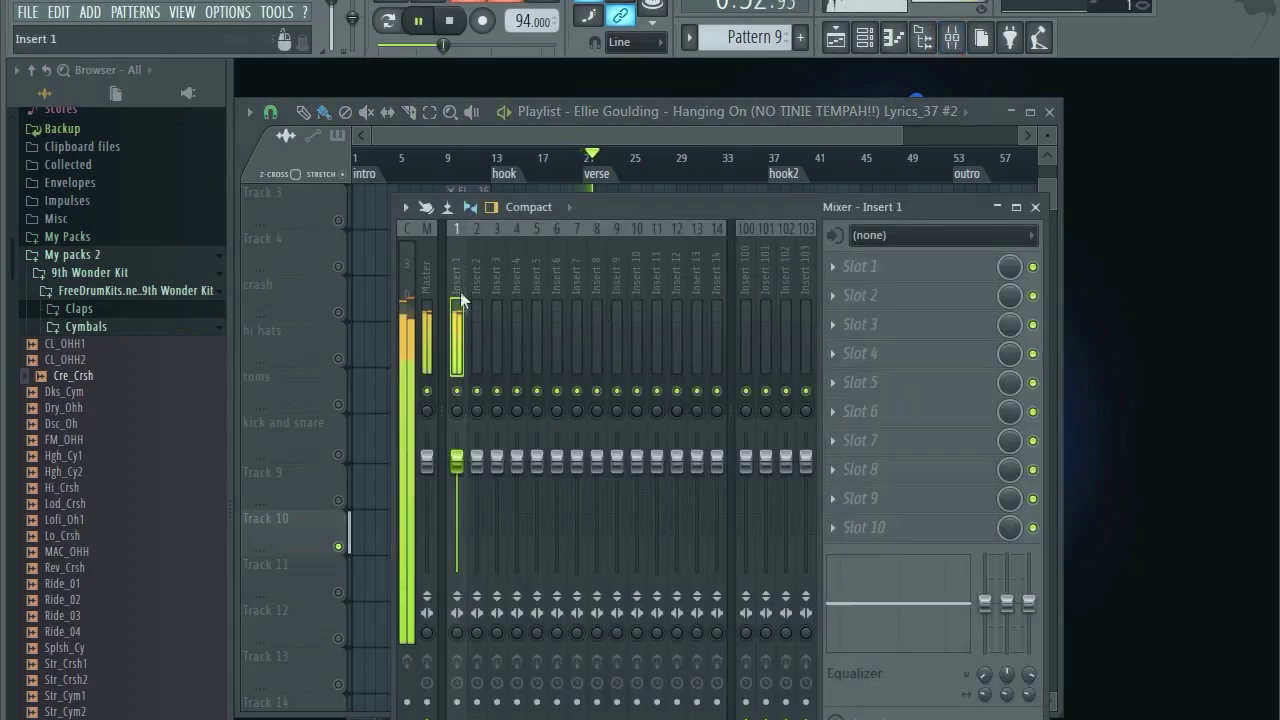
key("space")
Load Fruity Parametric EQ 2 into Slot 1 of mixer track Insert 1.
left_click(840, 266)
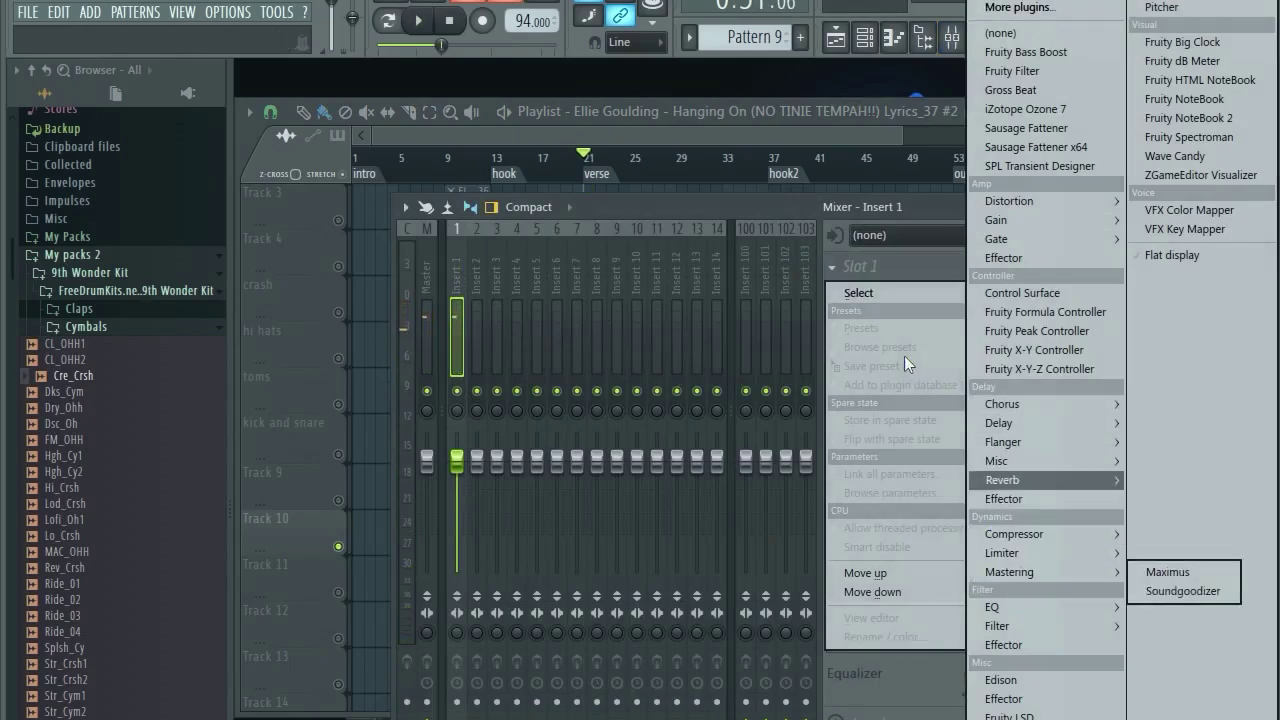
mouse_move(1048, 607)
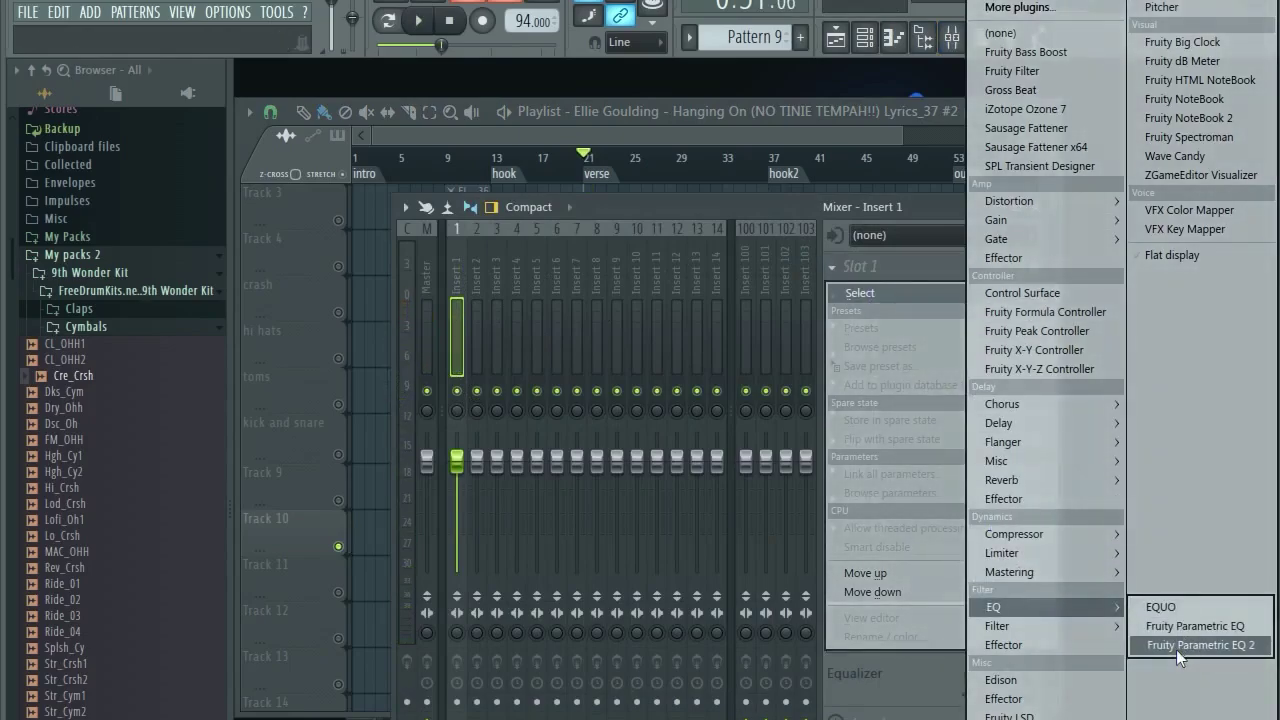
left_click(1176, 646)
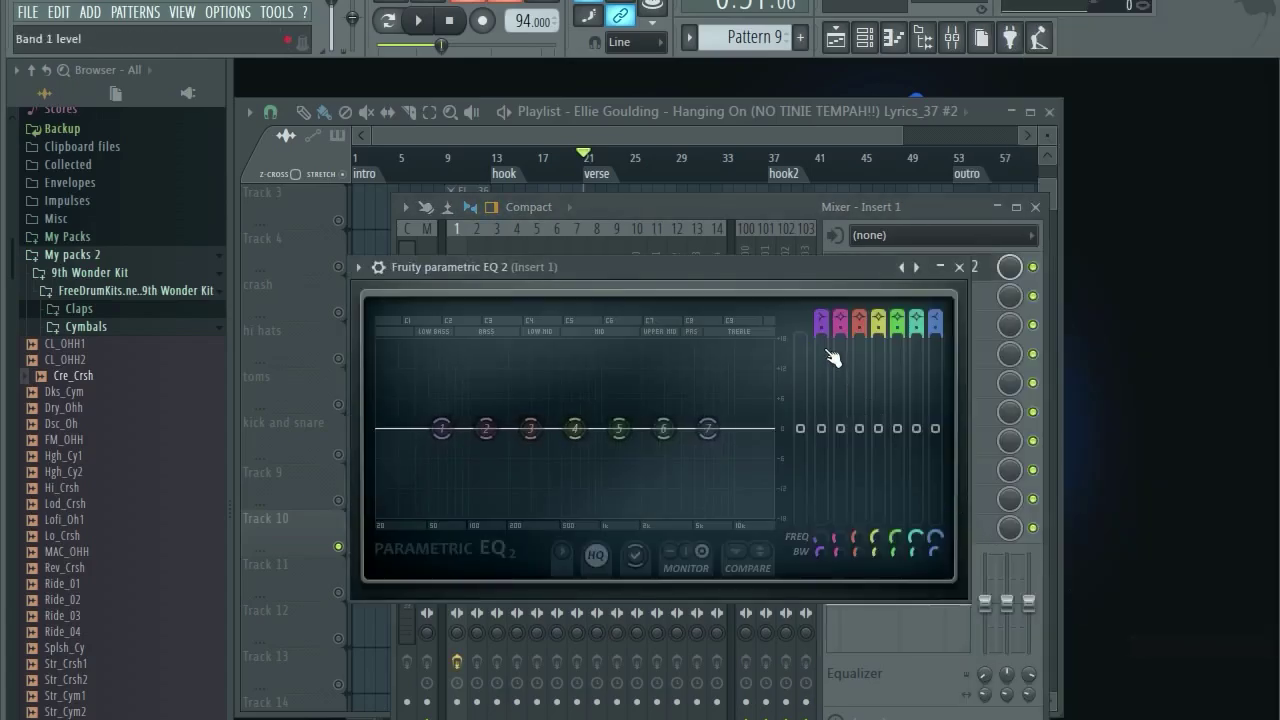
Apply the 20Hz + 18kHz cut mastering preset to the EQ and lower band 7's low-pass frequency to about 493 Hz during playback.
right_click(902, 267)
mouse_move(926, 281)
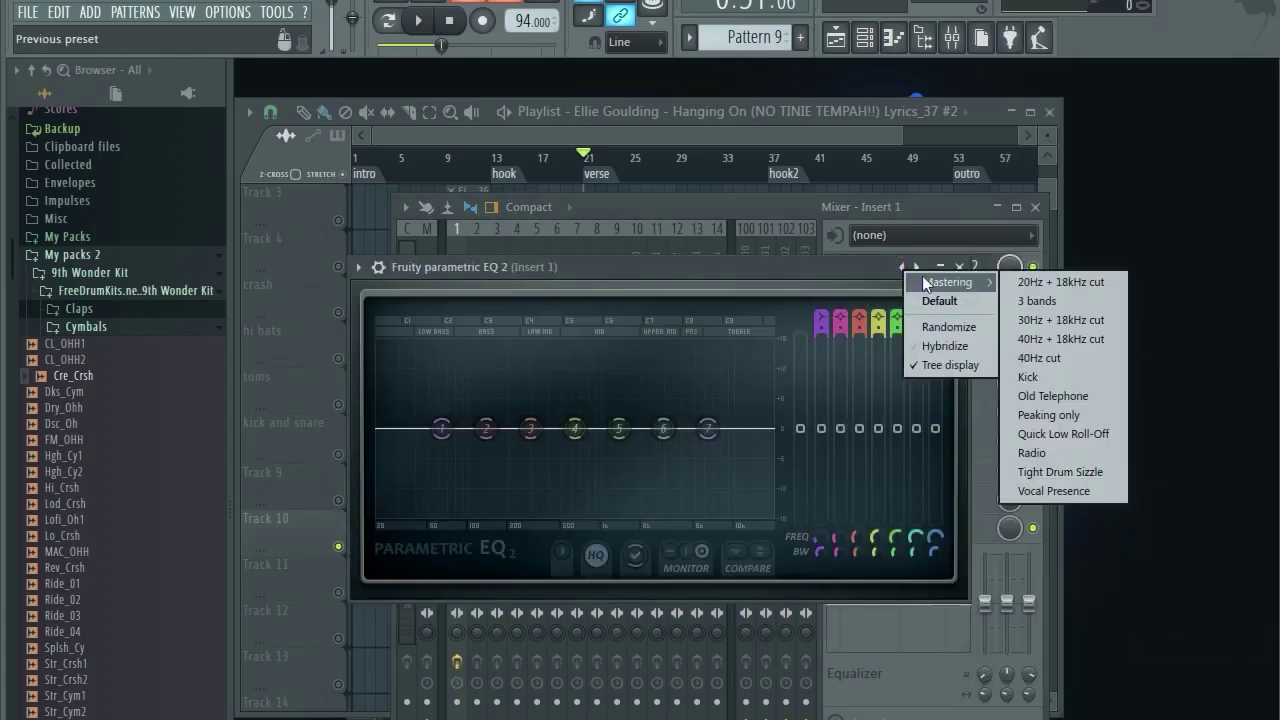
left_click(1086, 283)
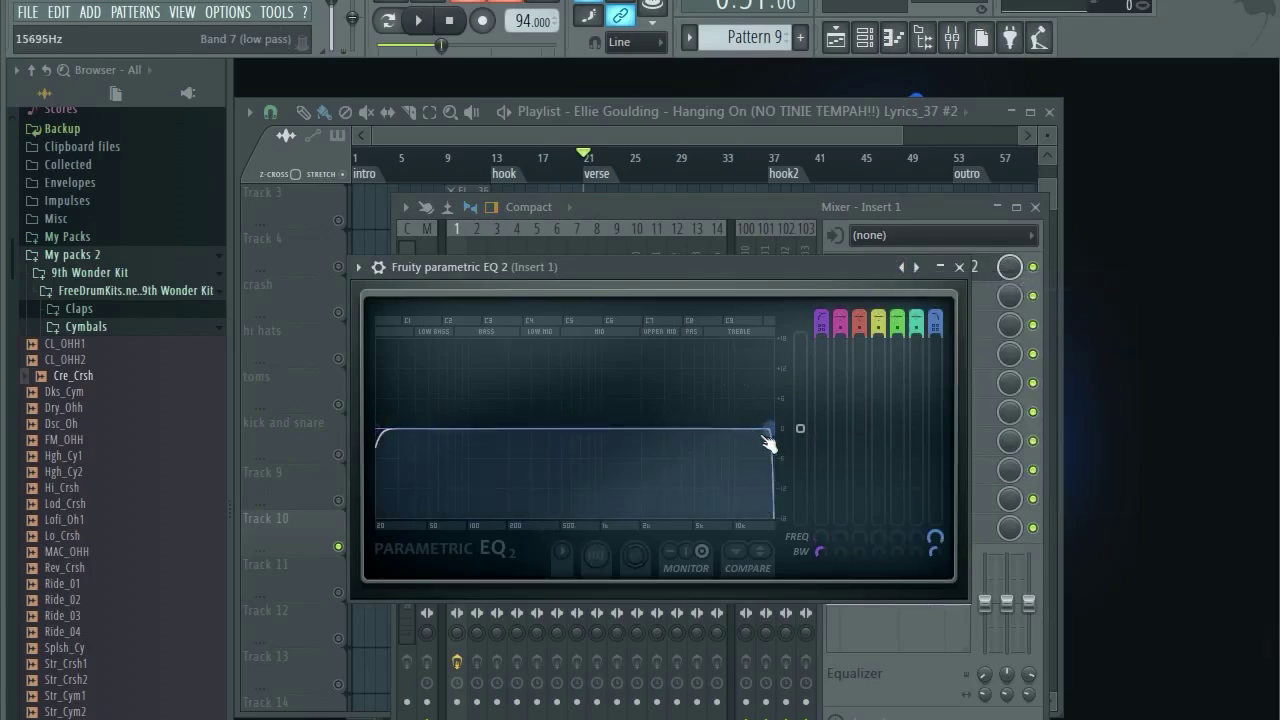
left_click_drag(768, 428, 579, 437)
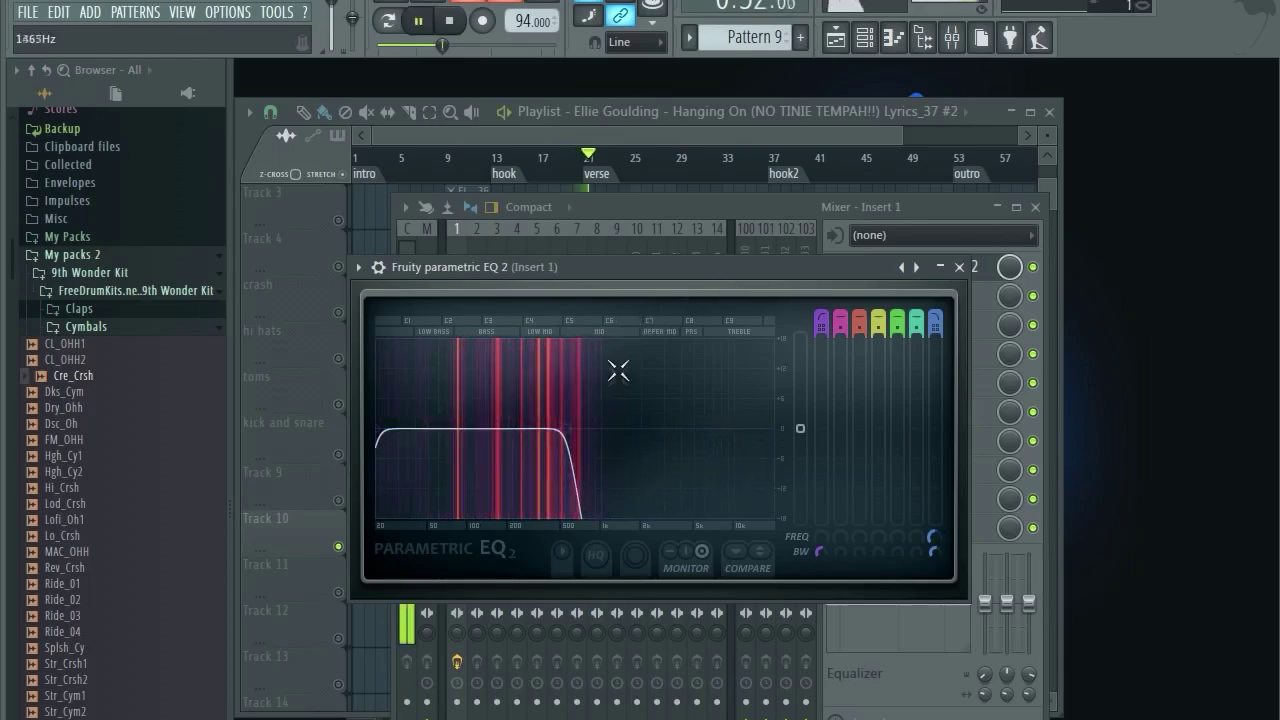
left_click_drag(571, 443, 558, 438)
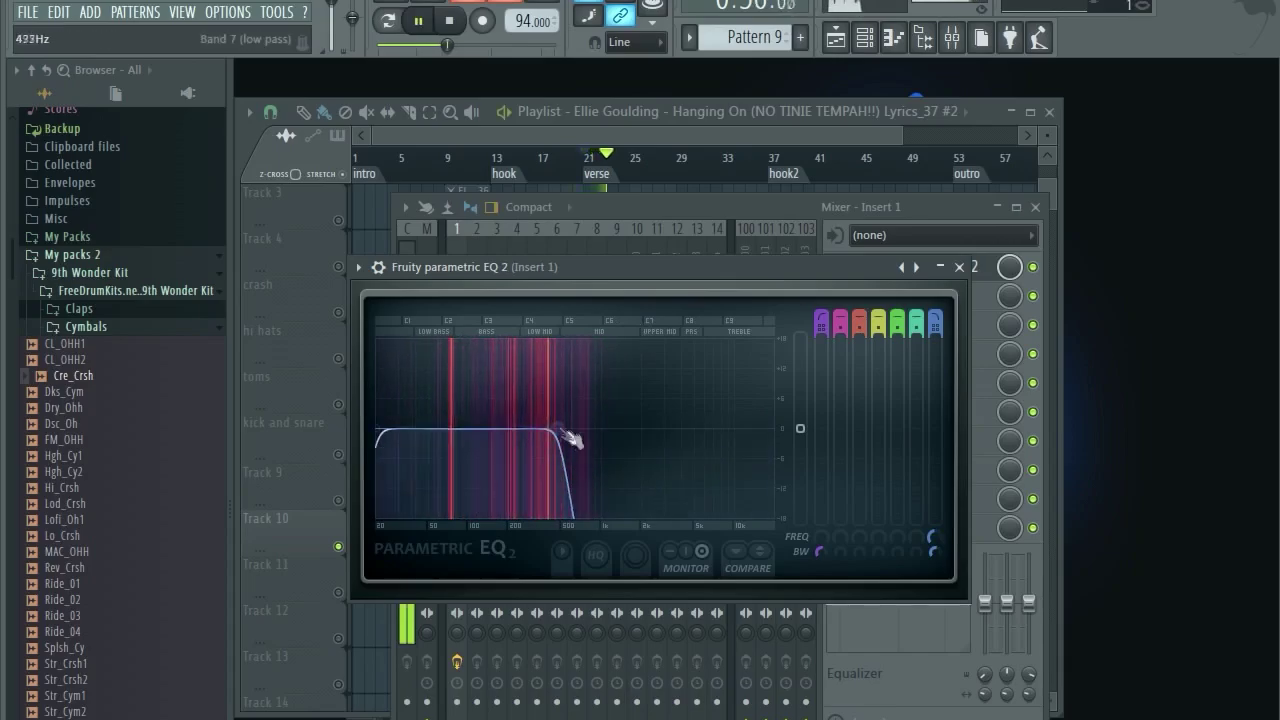
Raise the EQ's high-pass cutoff and lower band 7's low-pass frequency to about 380 Hz during playback, closing the EQ and mixer.
key("space")
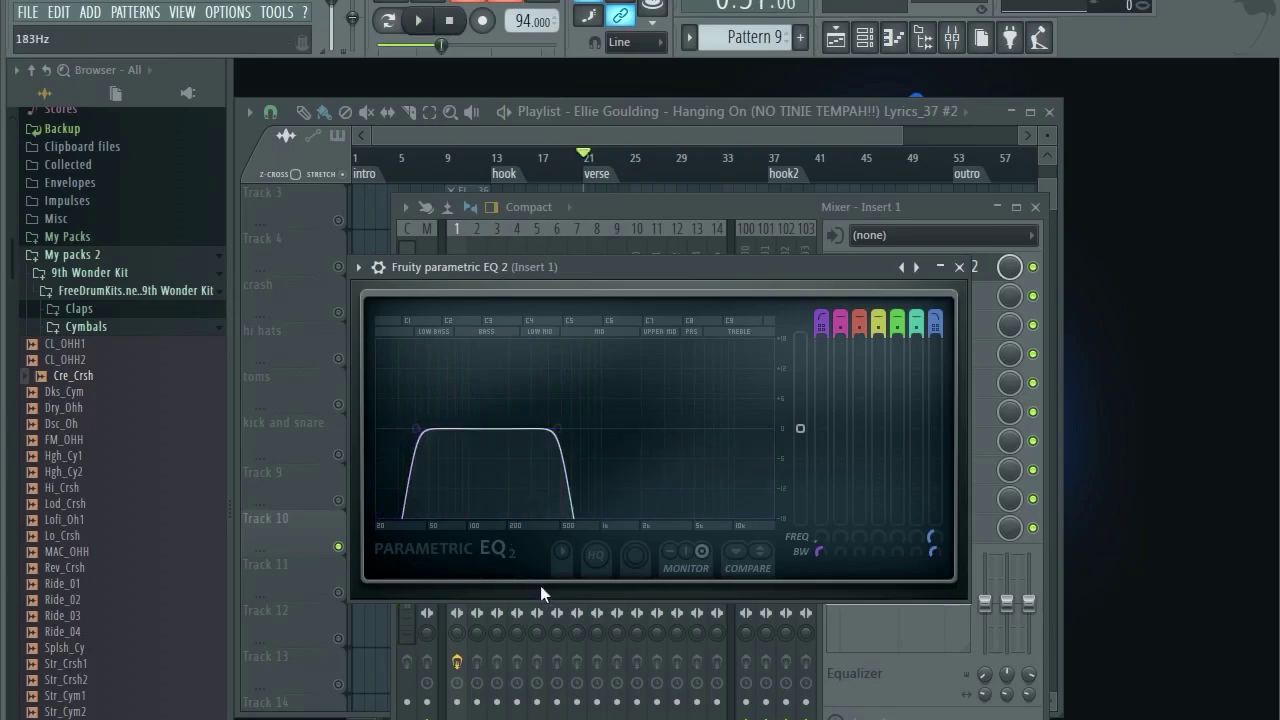
key("space")
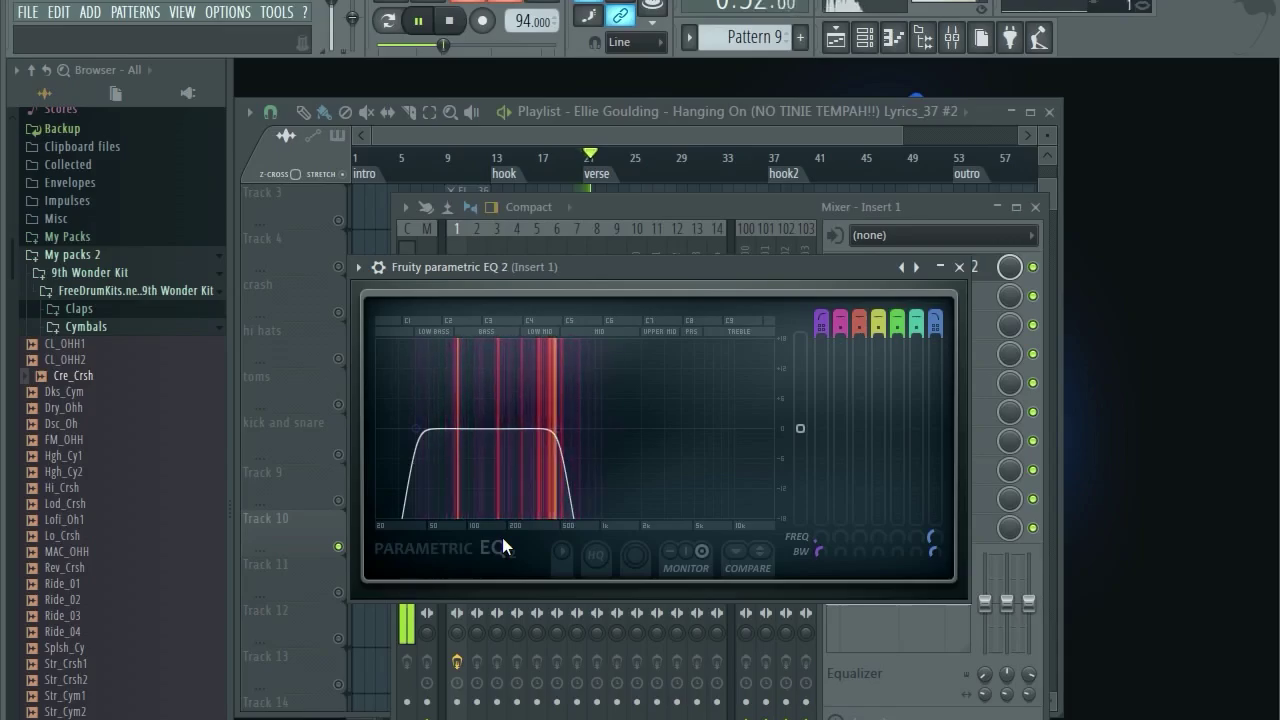
left_click_drag(559, 429, 549, 428)
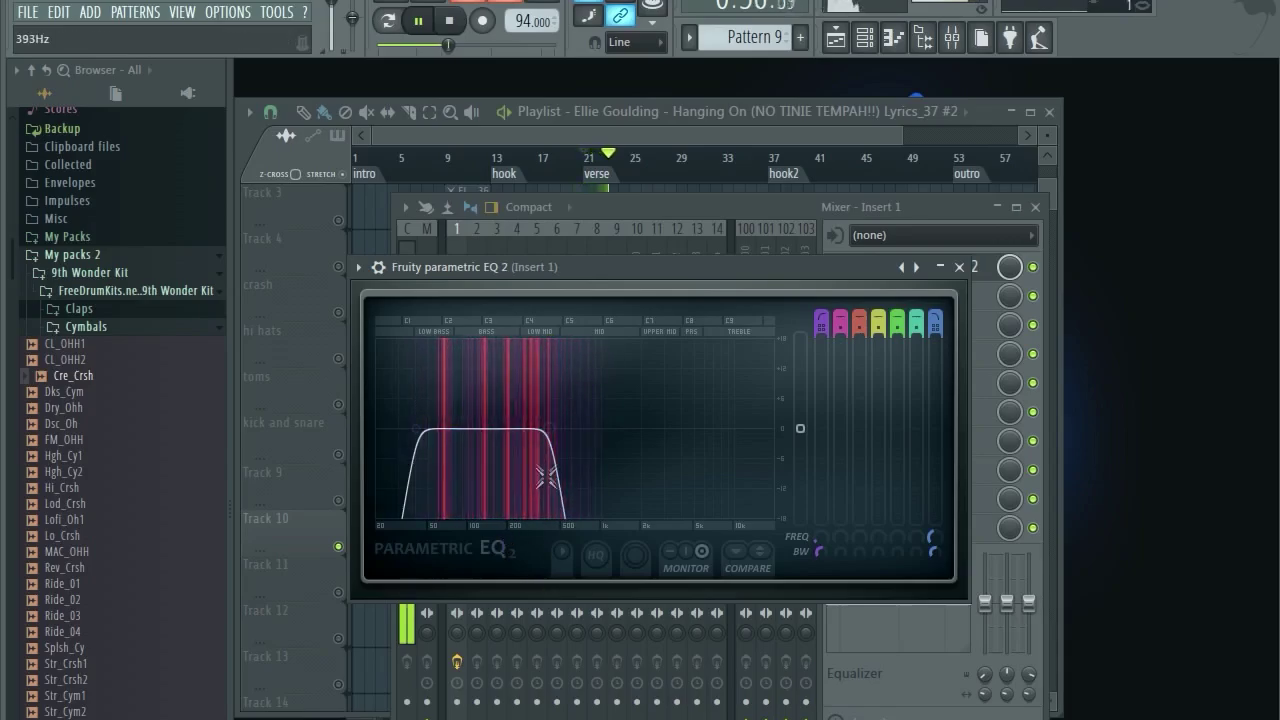
left_click_drag(550, 429, 545, 429)
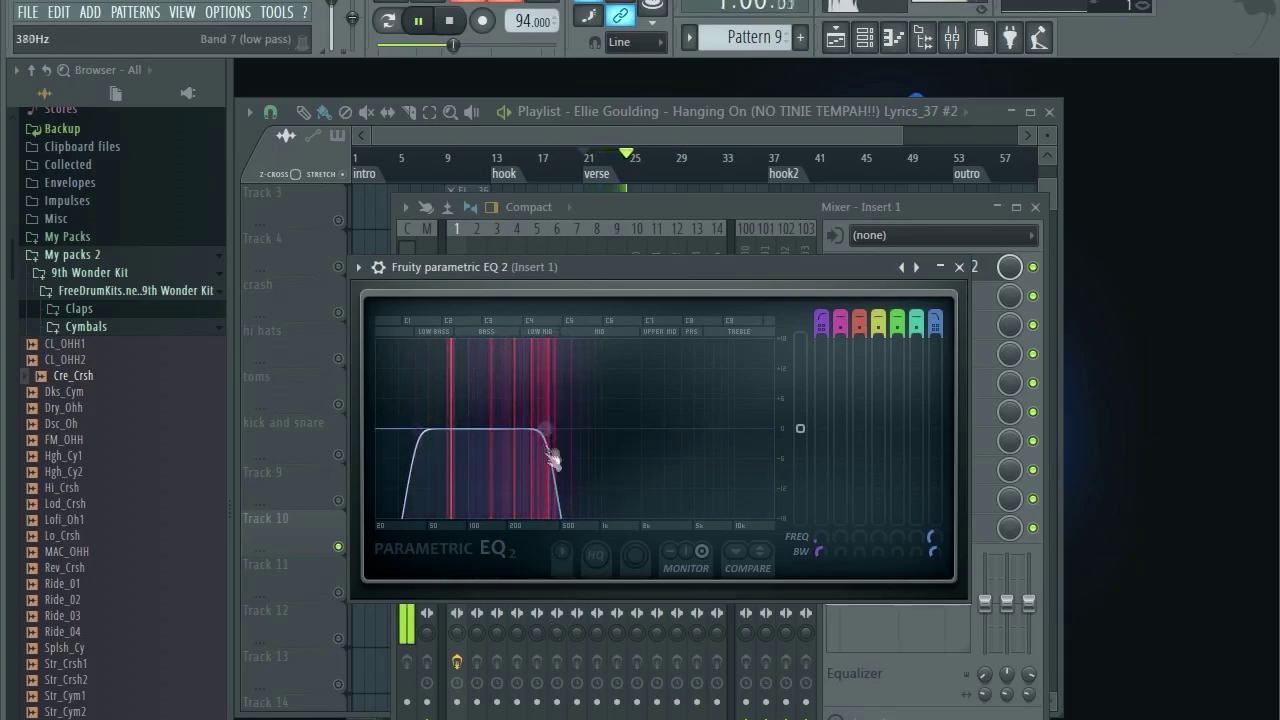
left_click(959, 267)
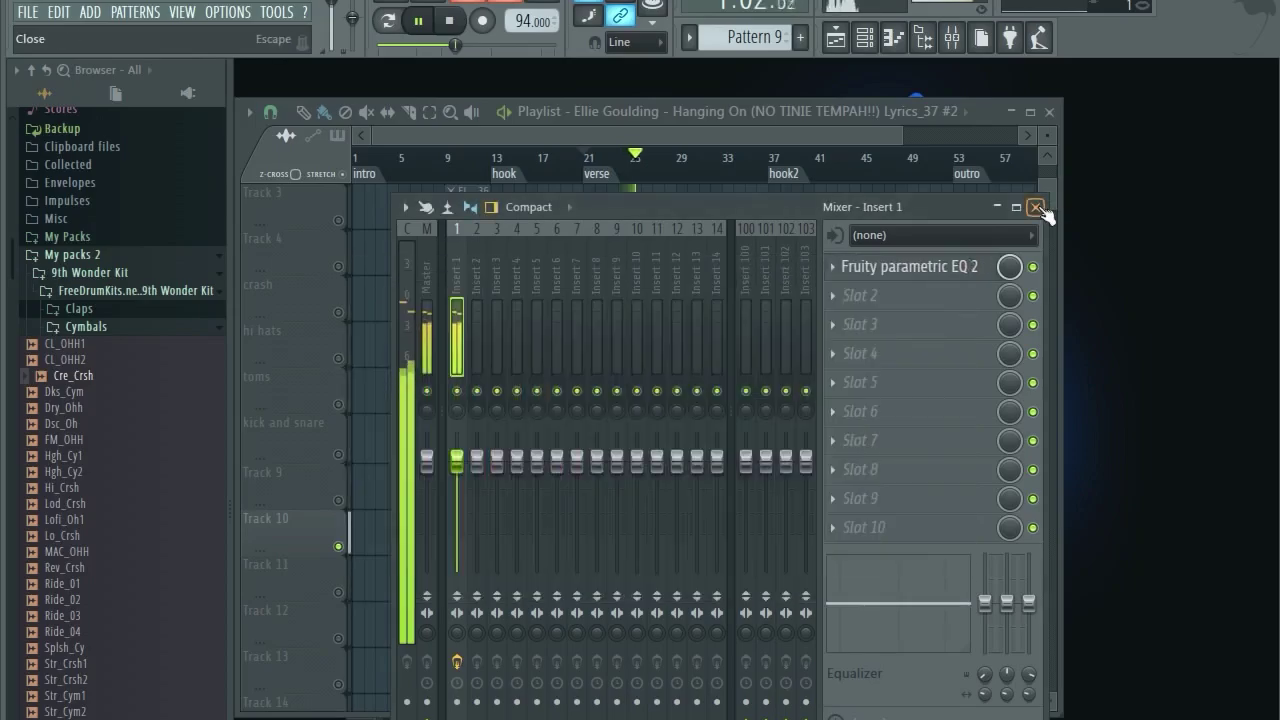
left_click(1036, 208)
key("space")
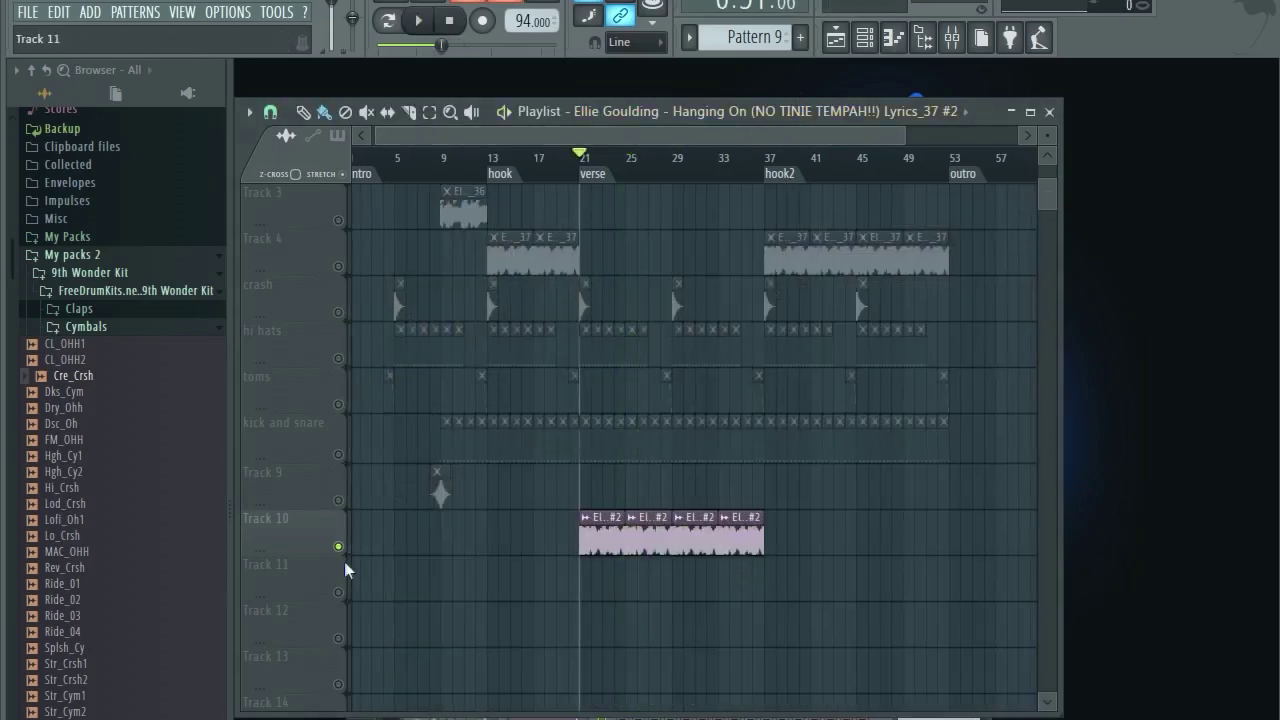
Re-enable all playlist tracks and lower the Insert 1 fader to about 70% (-7.3 dB) while playing the verse.
scroll(640, 415, "up", 2)
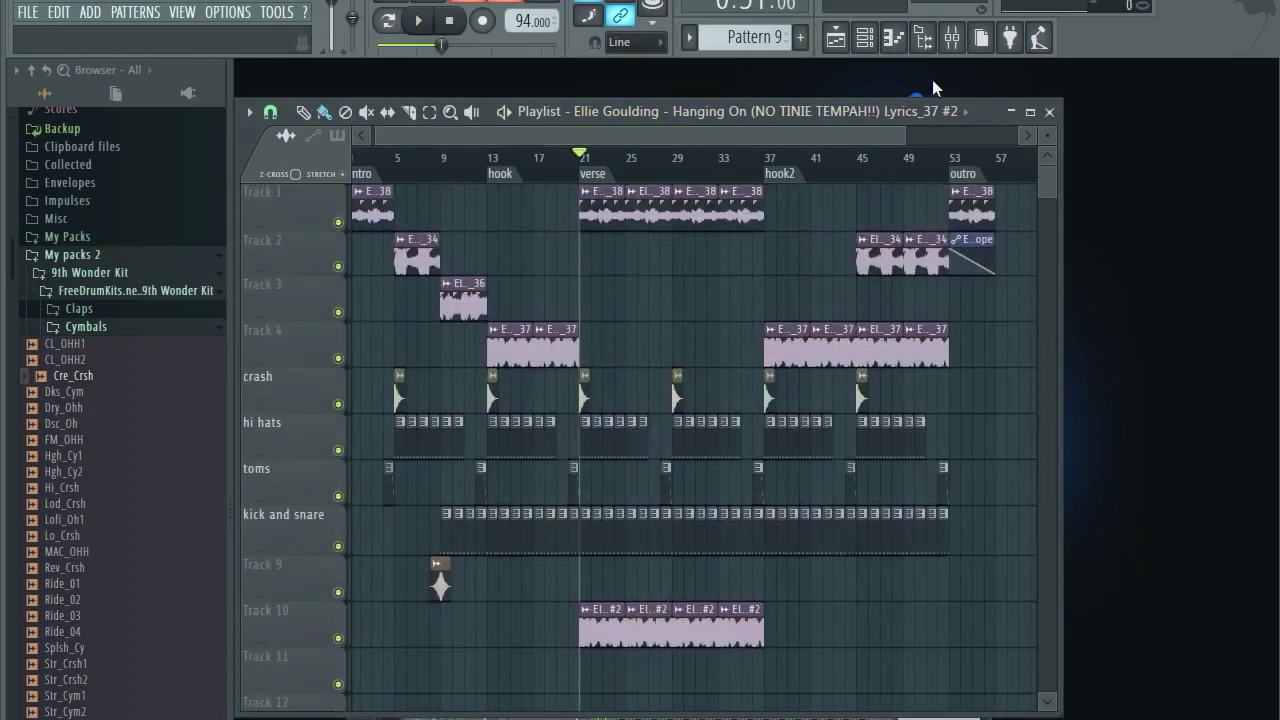
key("space")
left_click(951, 38)
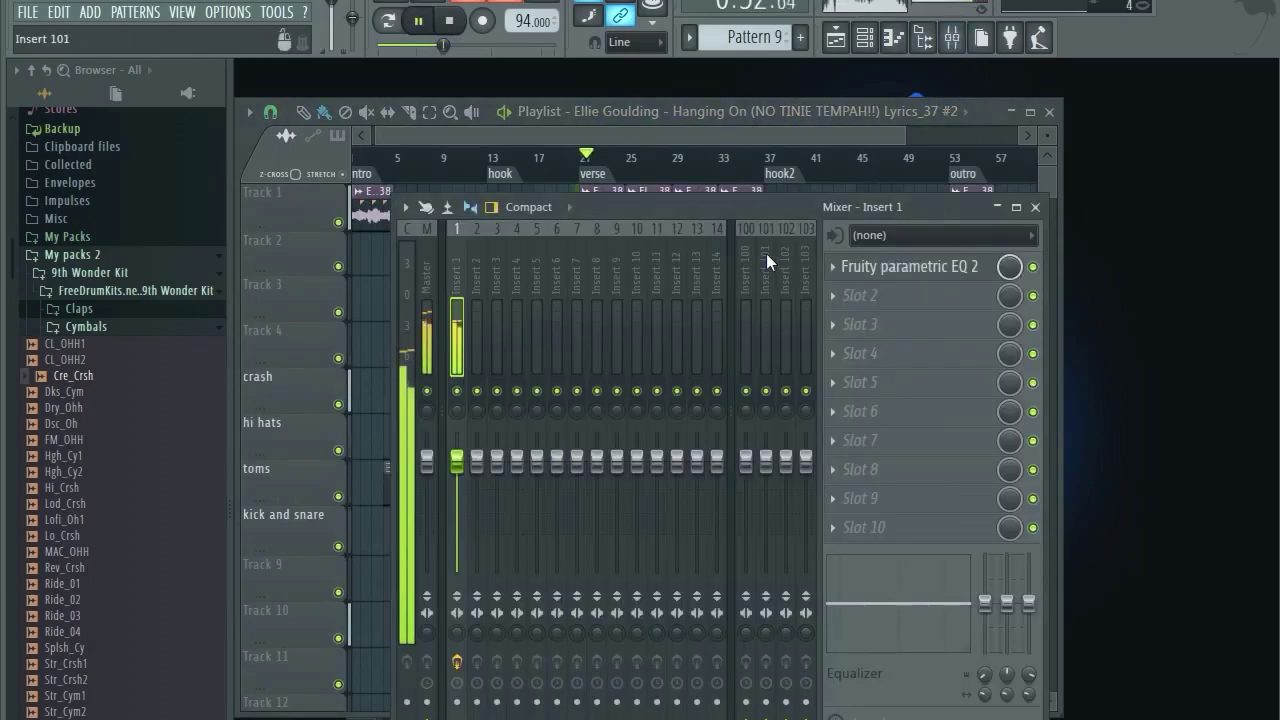
key("space")
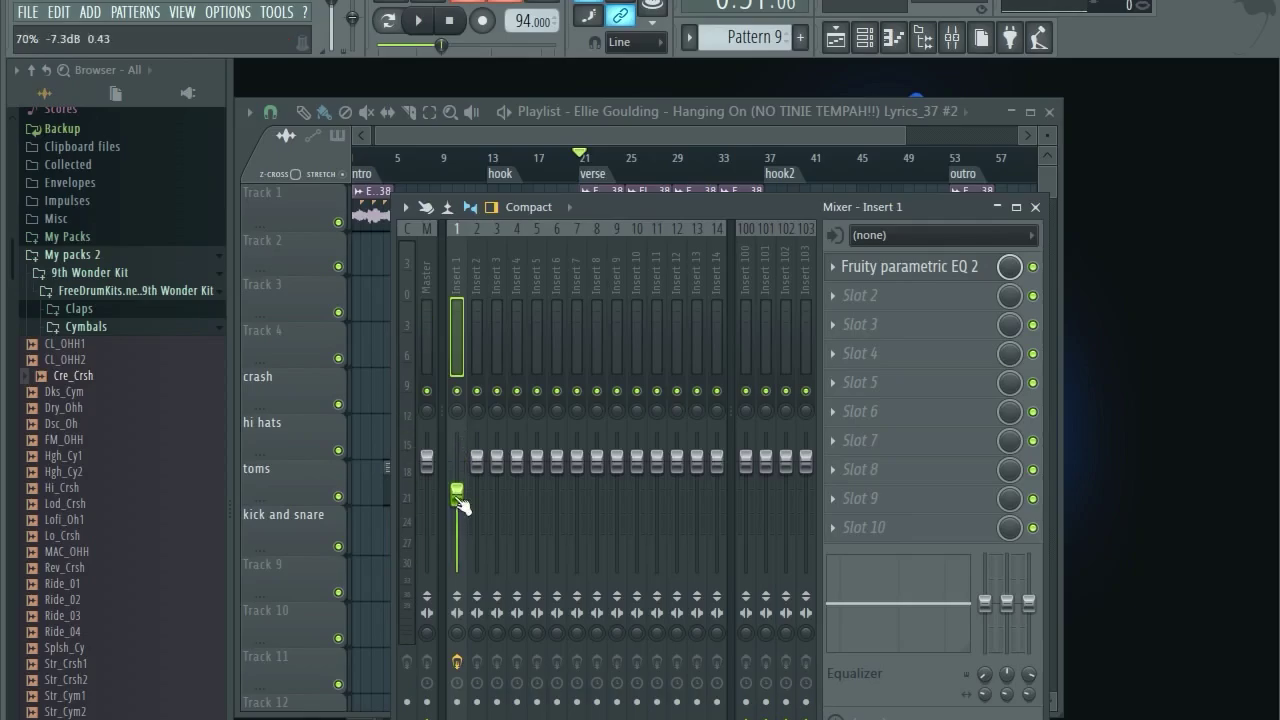
key("space")
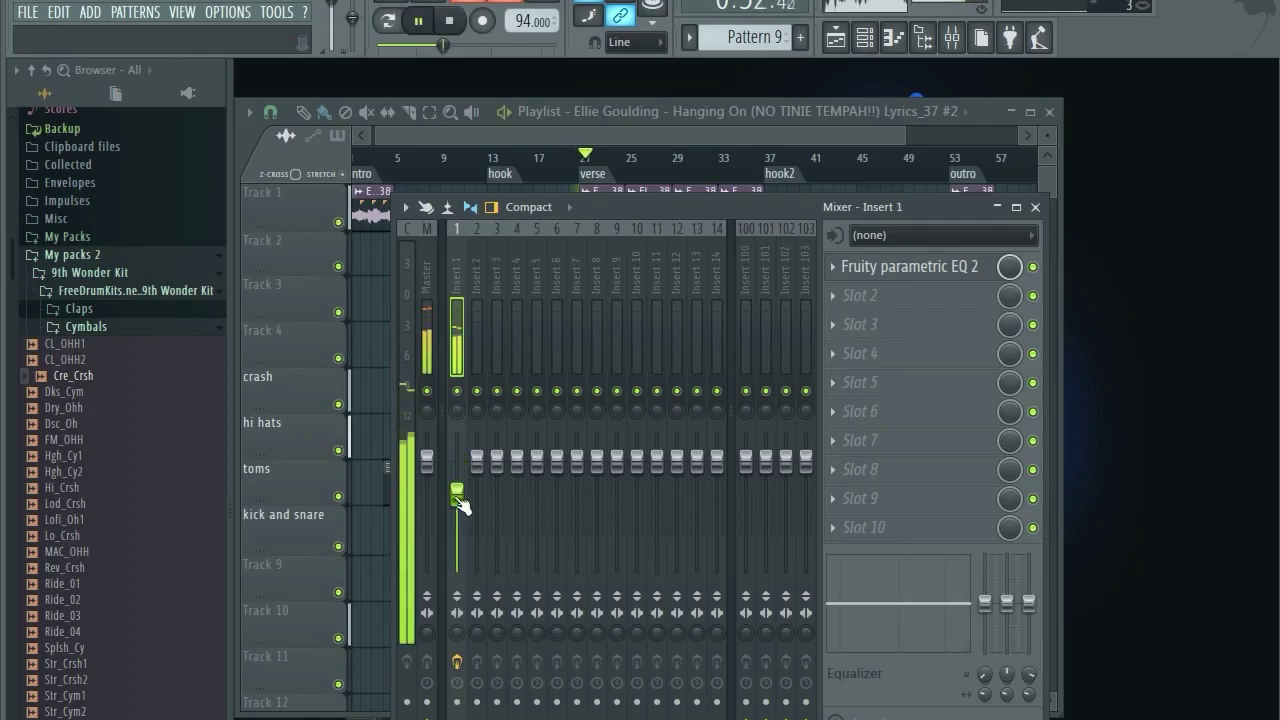
Mute and unmute Track 10 in the playlist several times during playback to compare the verse with and without the bassline.
left_click(596, 133)
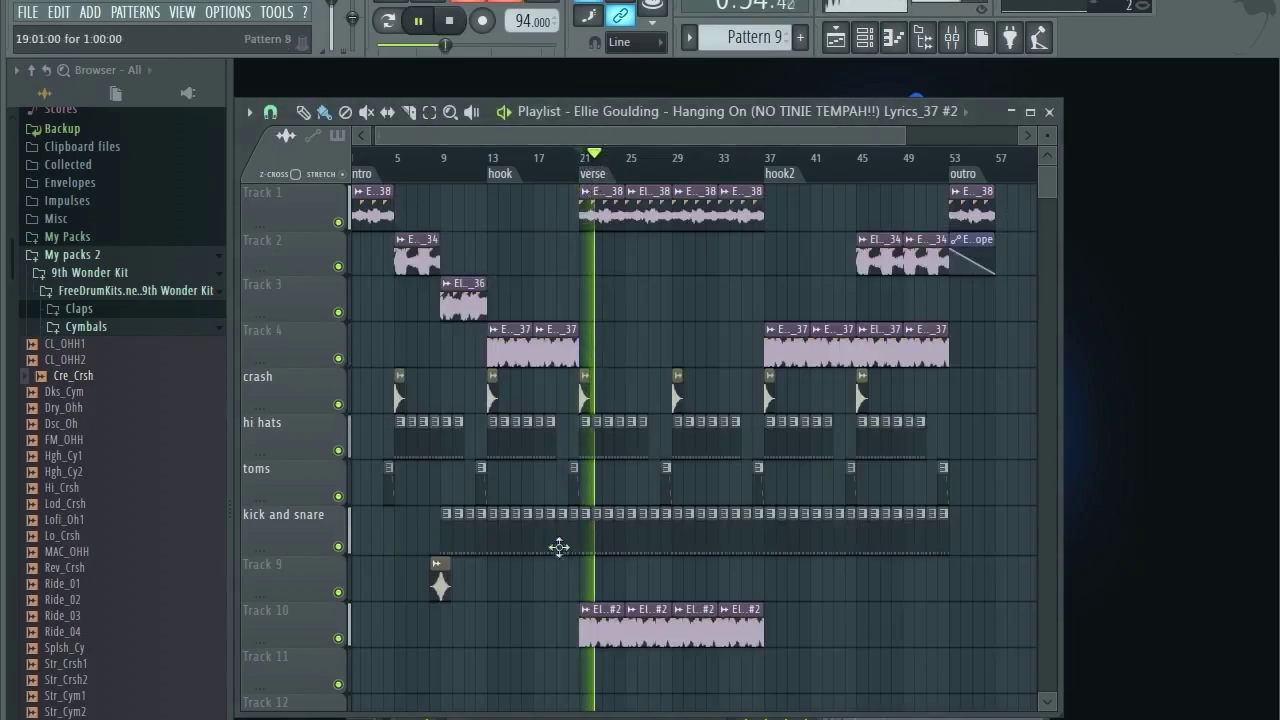
left_click(338, 638)
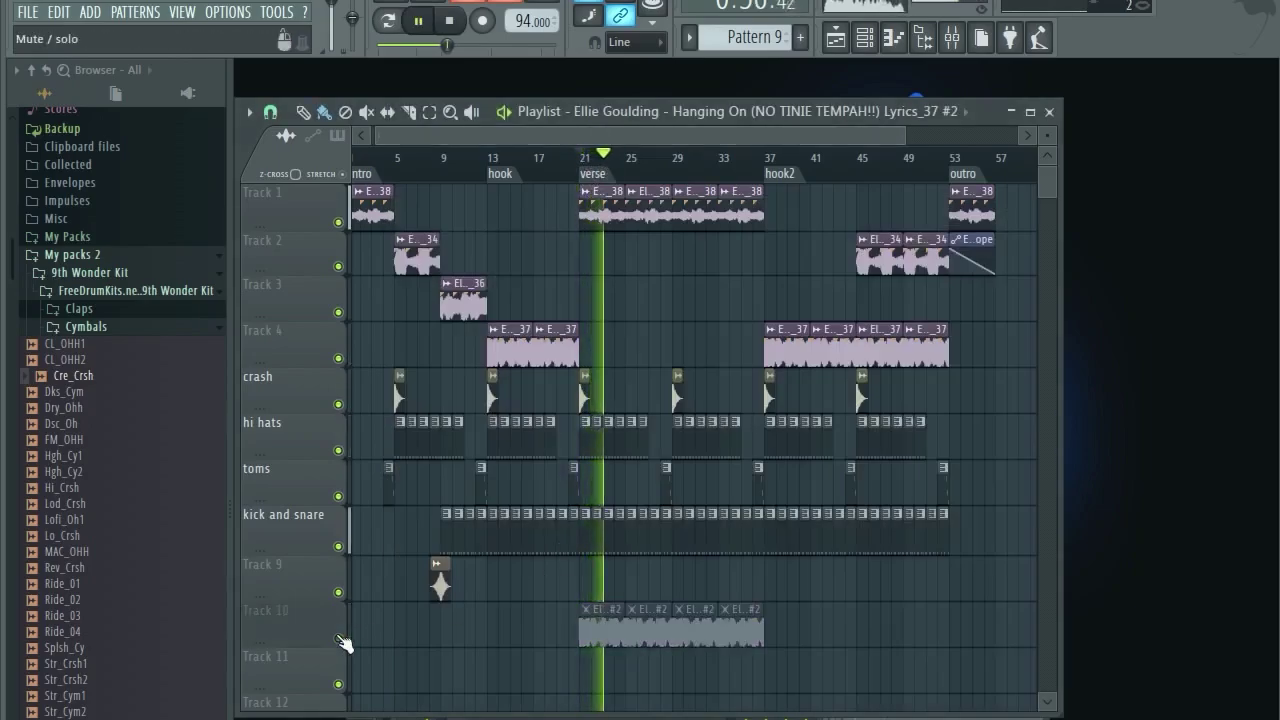
left_click(338, 638)
left_click(338, 638)
left_click(338, 638)
left_click(338, 638)
left_click(338, 638)
left_click(338, 638)
left_click(338, 638)
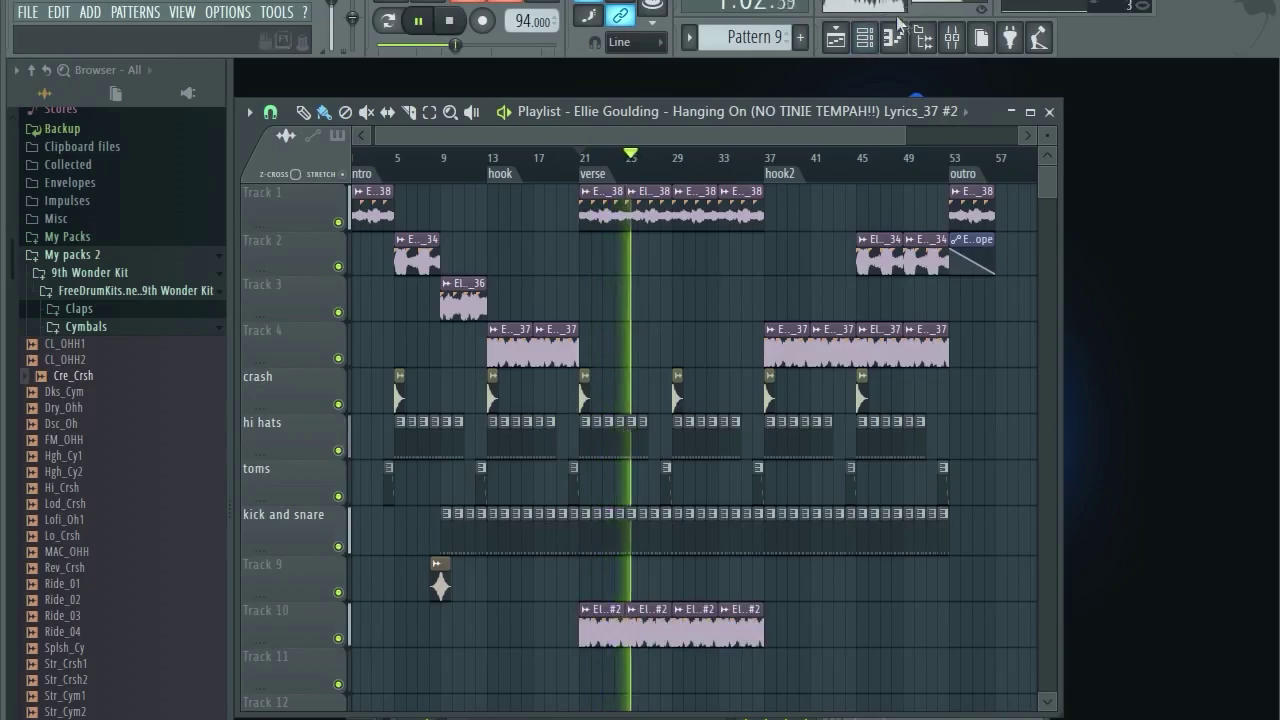
Lower the Insert 1 fader slightly further in the mixer, return to the playlist and stop playback.
left_click(951, 37)
left_click_drag(457, 494, 457, 502)
left_click(606, 129)
key("space")
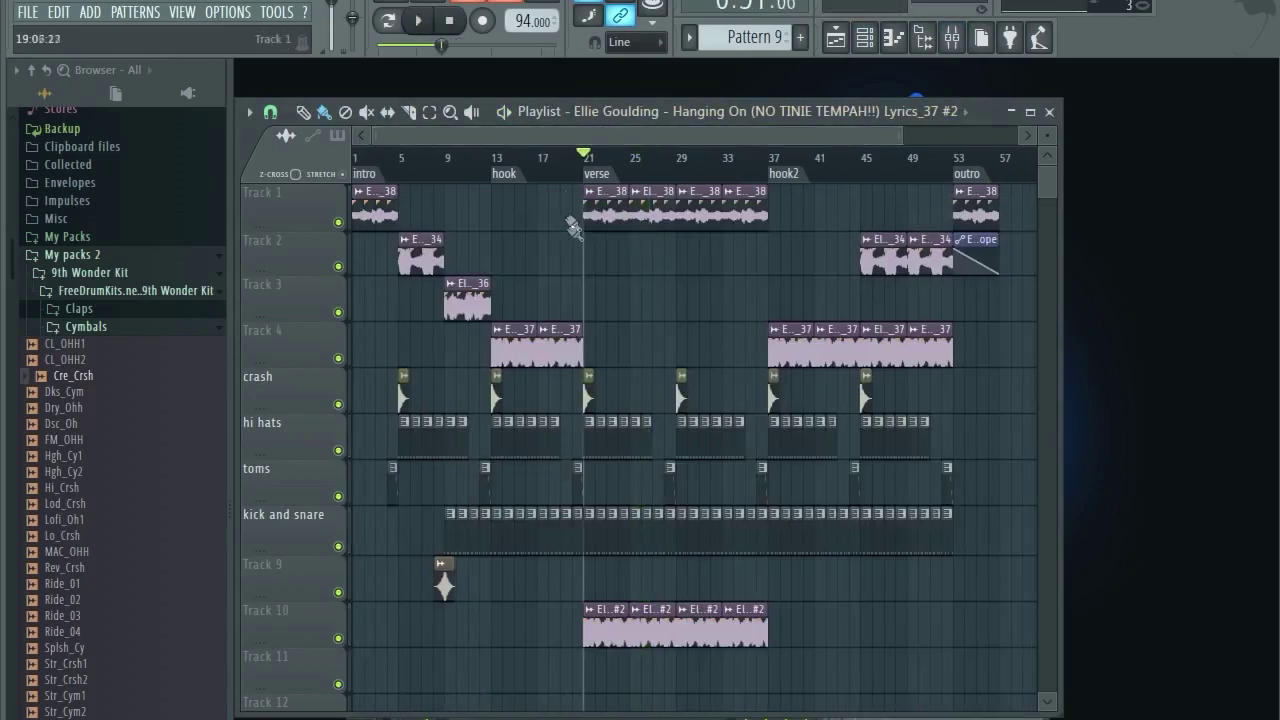
Select the four Lyrics_37 #2 clips on Track 10 across the verse and clear the selection.
scroll(620, 262, "down", 1)
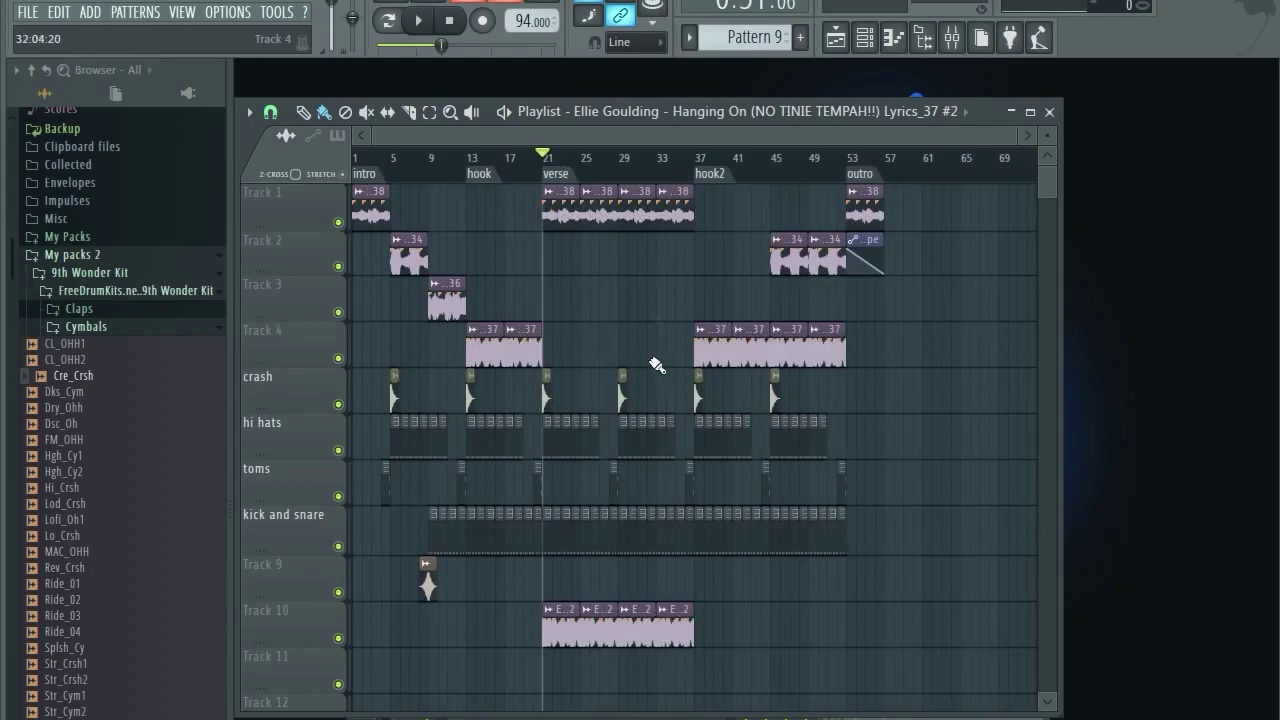
scroll(614, 168, "up", 3)
scroll(612, 131, "left", 5)
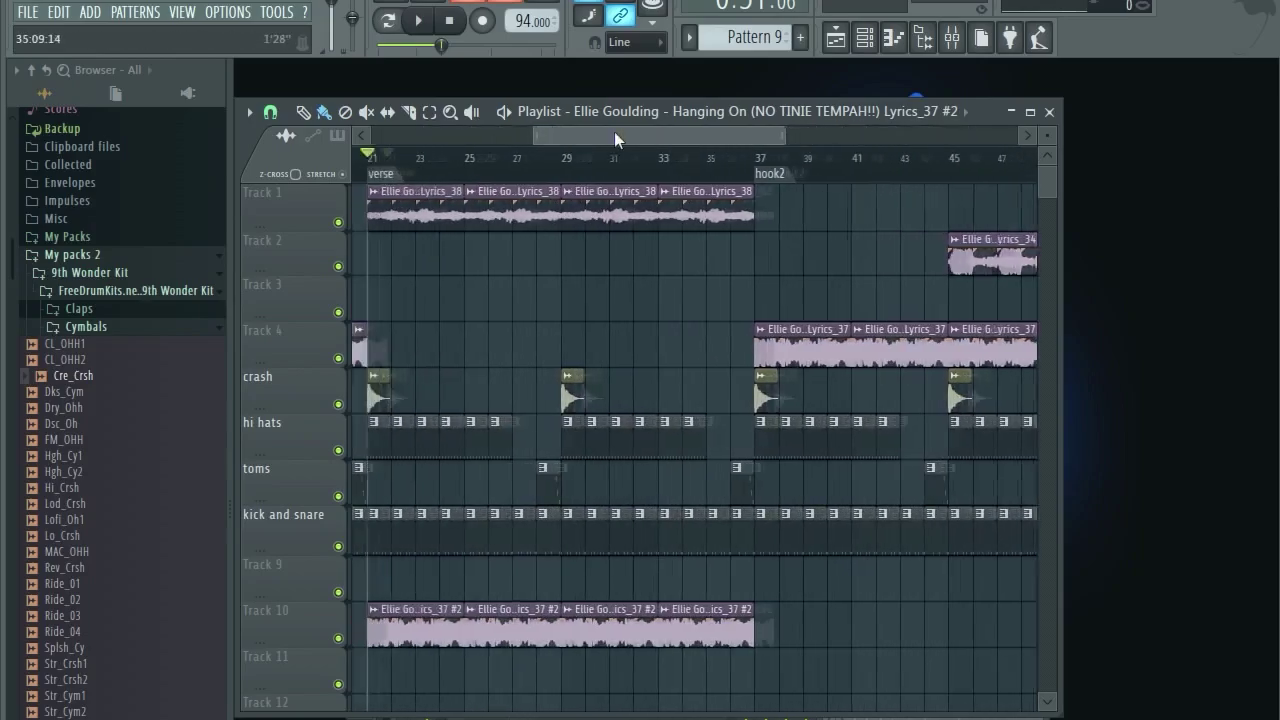
left_click_drag(818, 630, 411, 617)
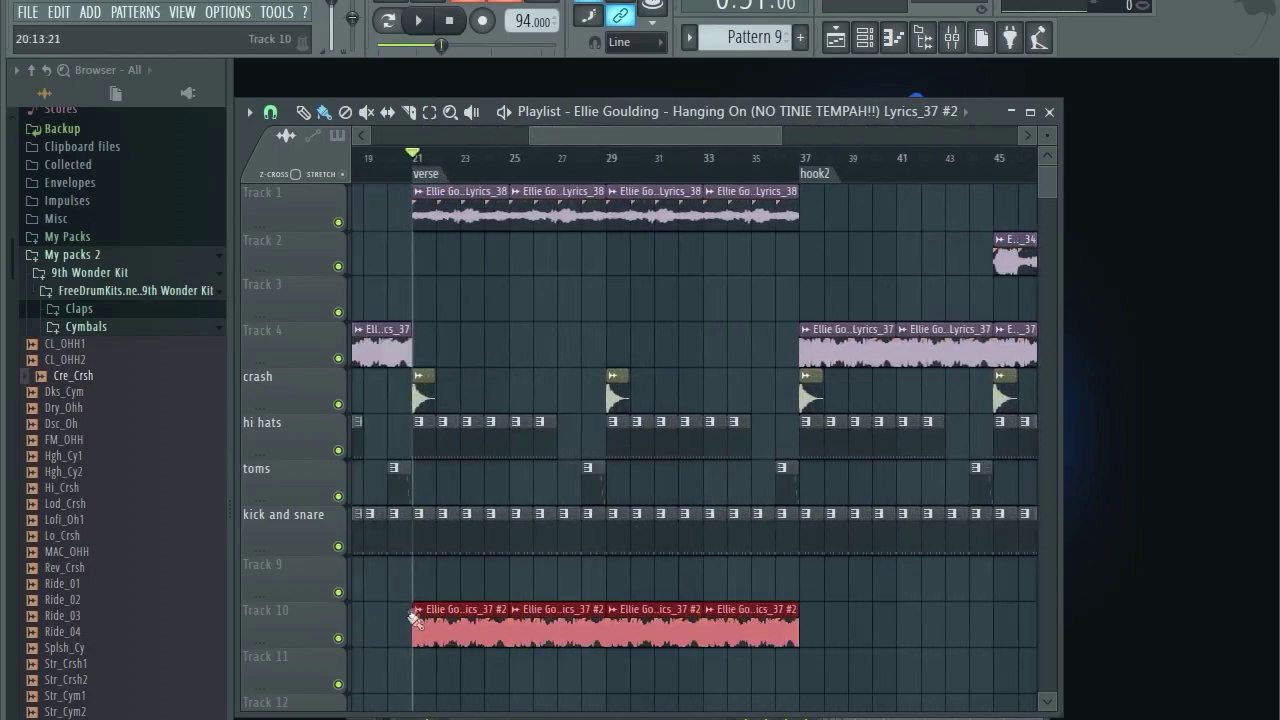
left_click(429, 584, "ctrl")
Reopen Insert 1's EQ, reapply the 20Hz + 18kHz cut preset, lower band 7's low-pass to about 380 Hz and slightly raise band 1's high-pass.
left_click(955, 39)
left_click(965, 45)
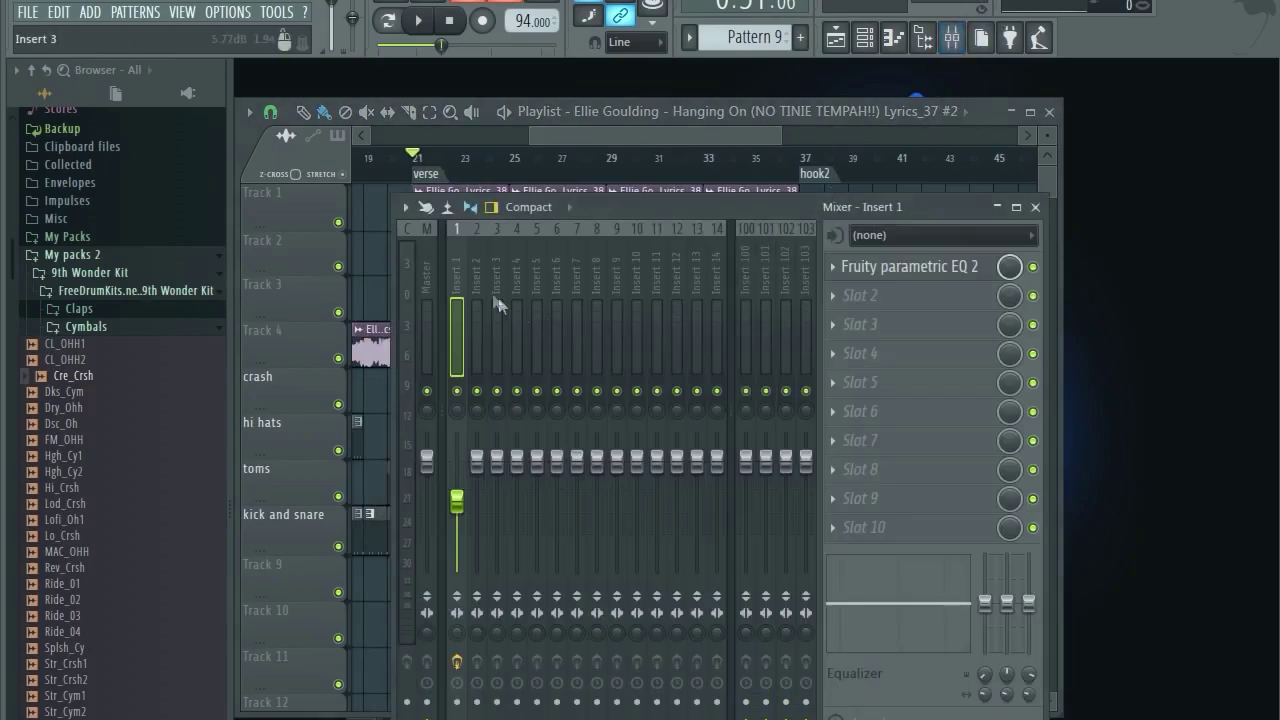
left_click(900, 266)
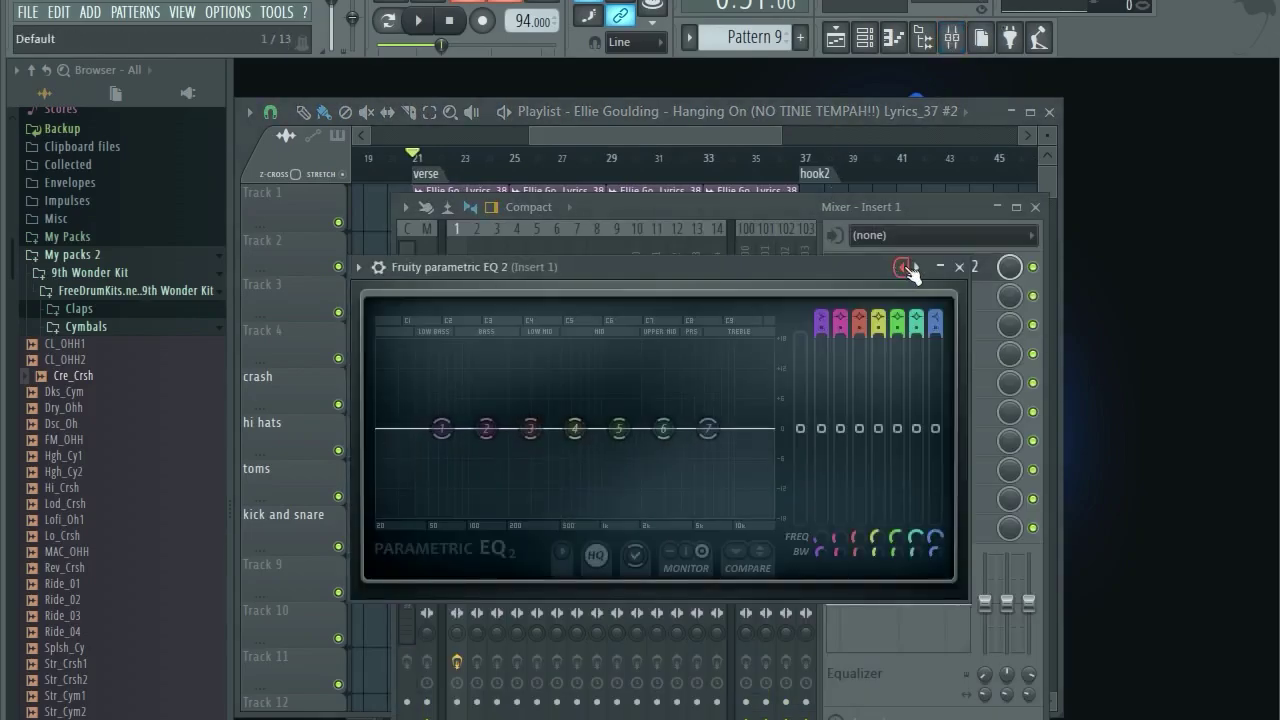
key("ctrl+z")
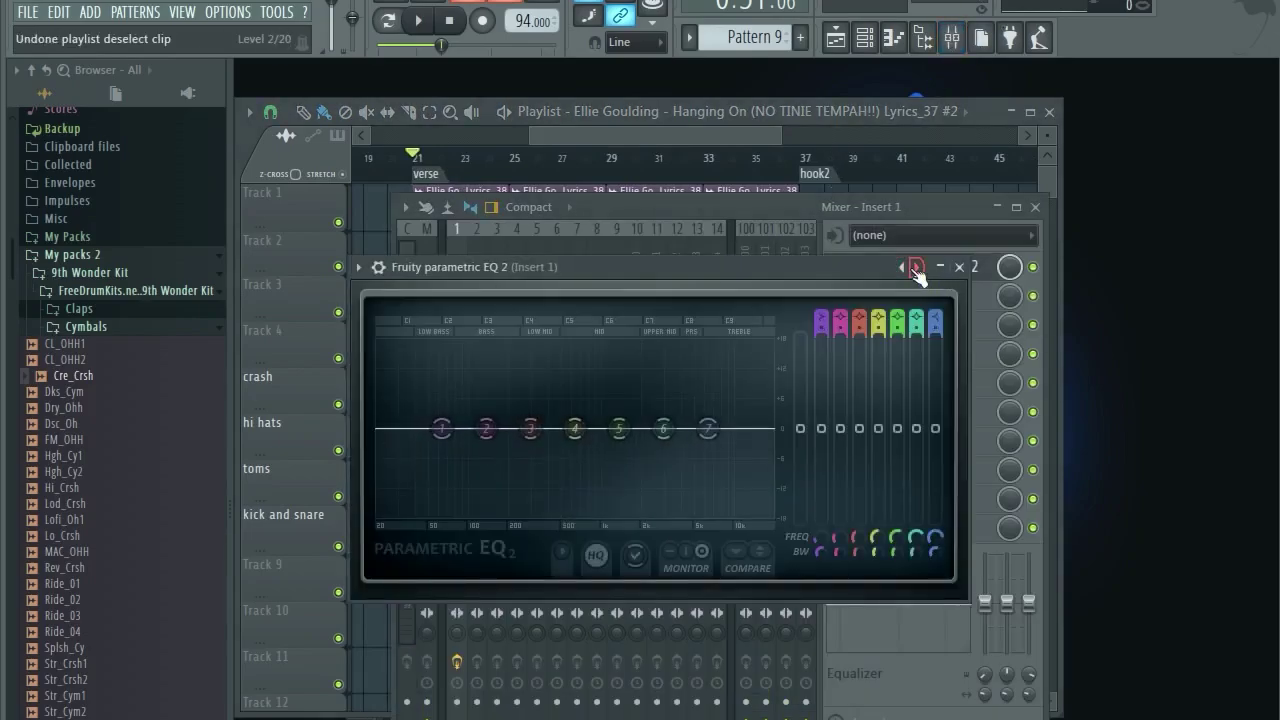
left_click(916, 268)
right_click(916, 268)
left_click(770, 376)
left_click_drag(771, 428, 546, 428)
left_click_drag(380, 429, 396, 428)
Play the verse to check the filtered bassline, close the EQ, return to the playlist and stop playback.
key("space")
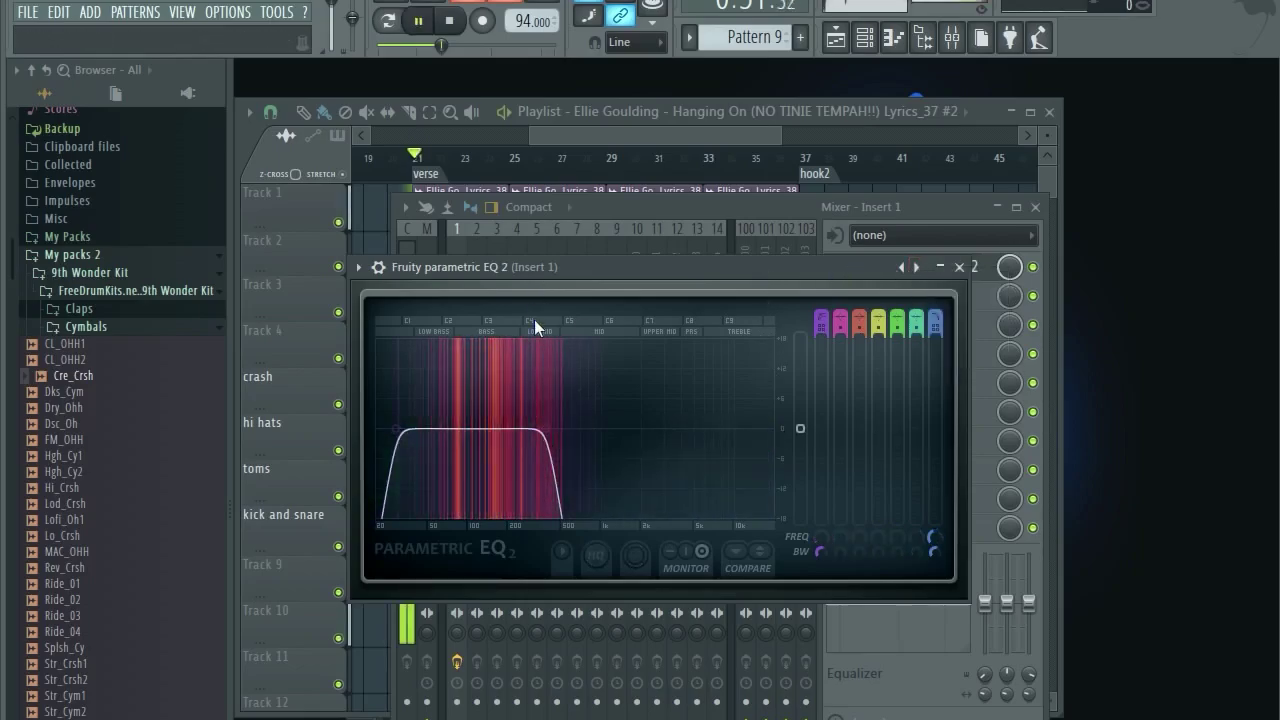
left_click(966, 269)
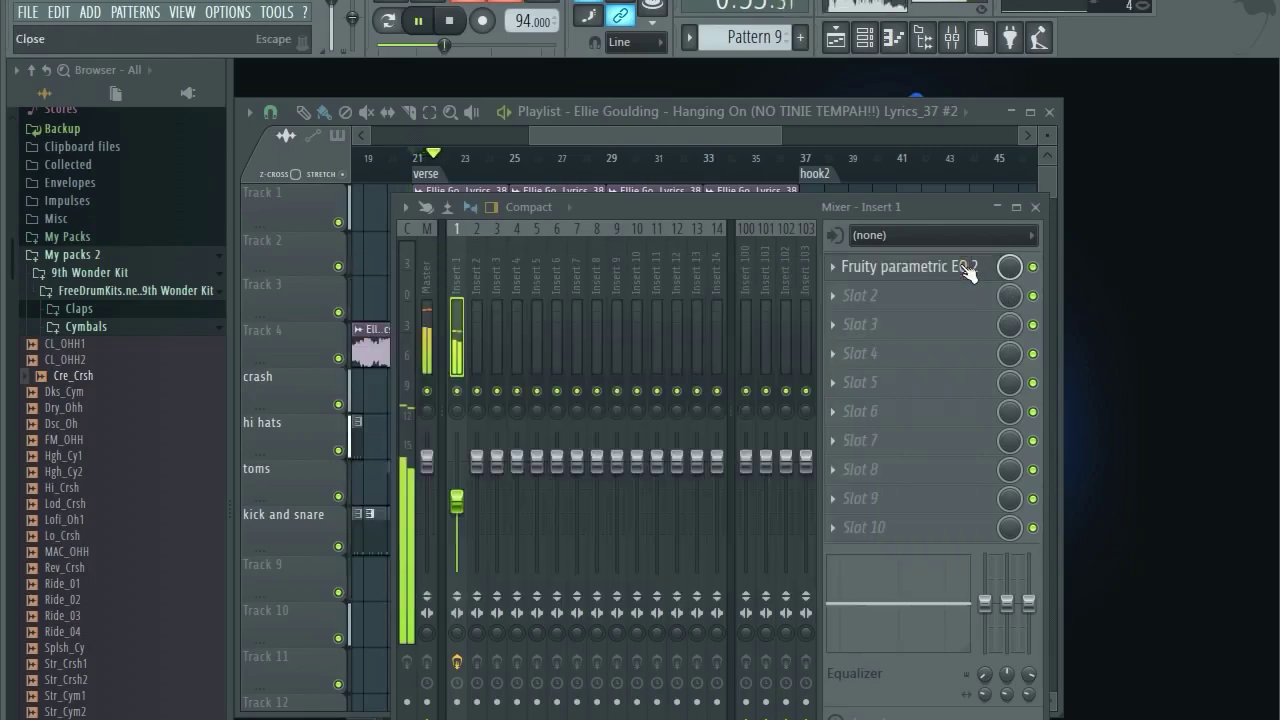
left_click(572, 128)
key("space")
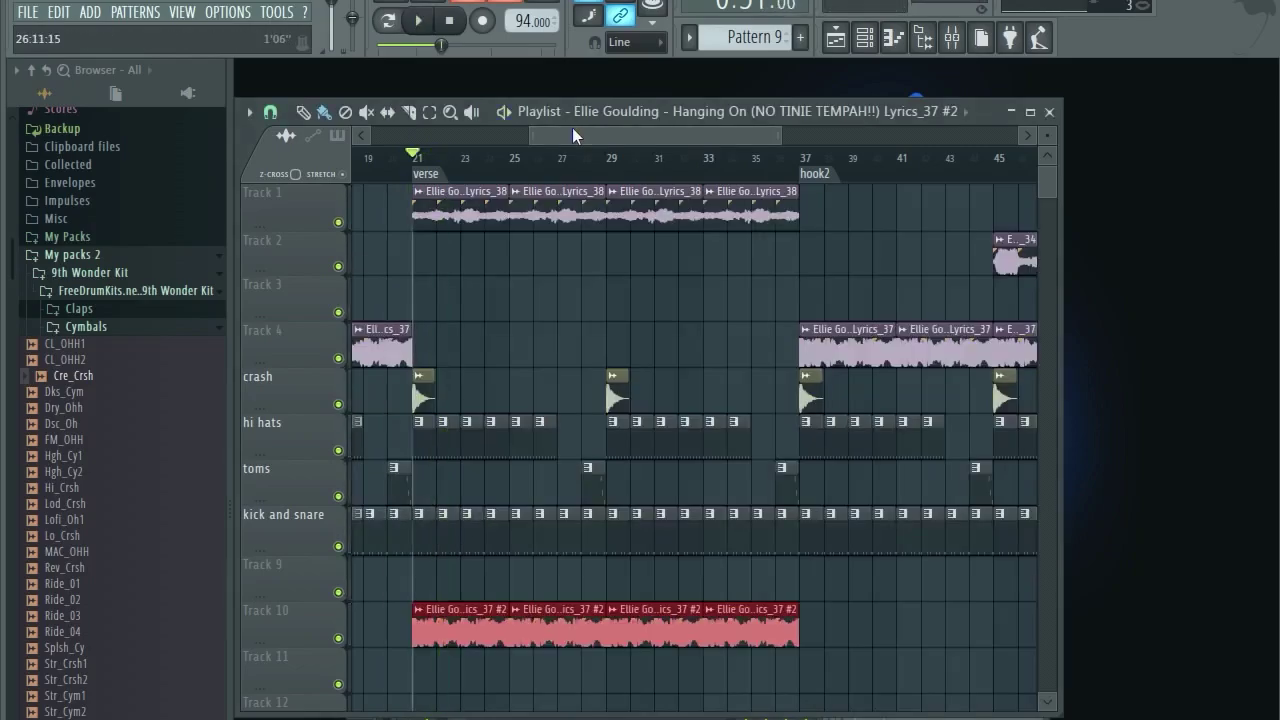